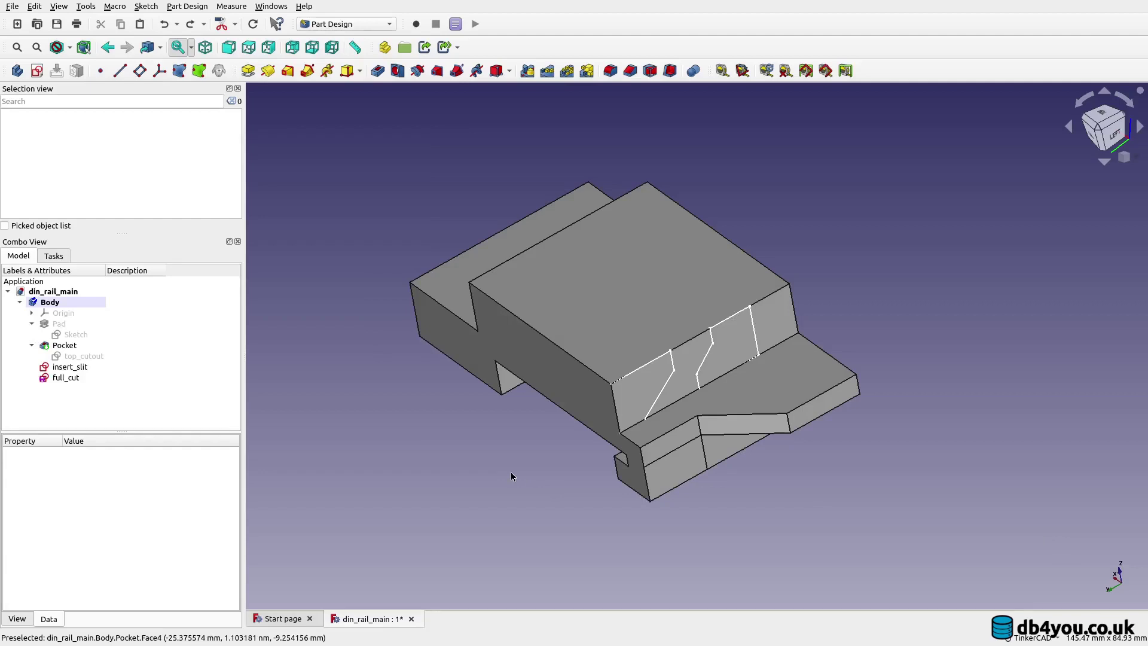
- Orbit around the yellow Tinkercad holder to study its shape from several angles
{"action": "middle_click_drag", "start_coordinate": [536, 496], "coordinate": [528, 472]}
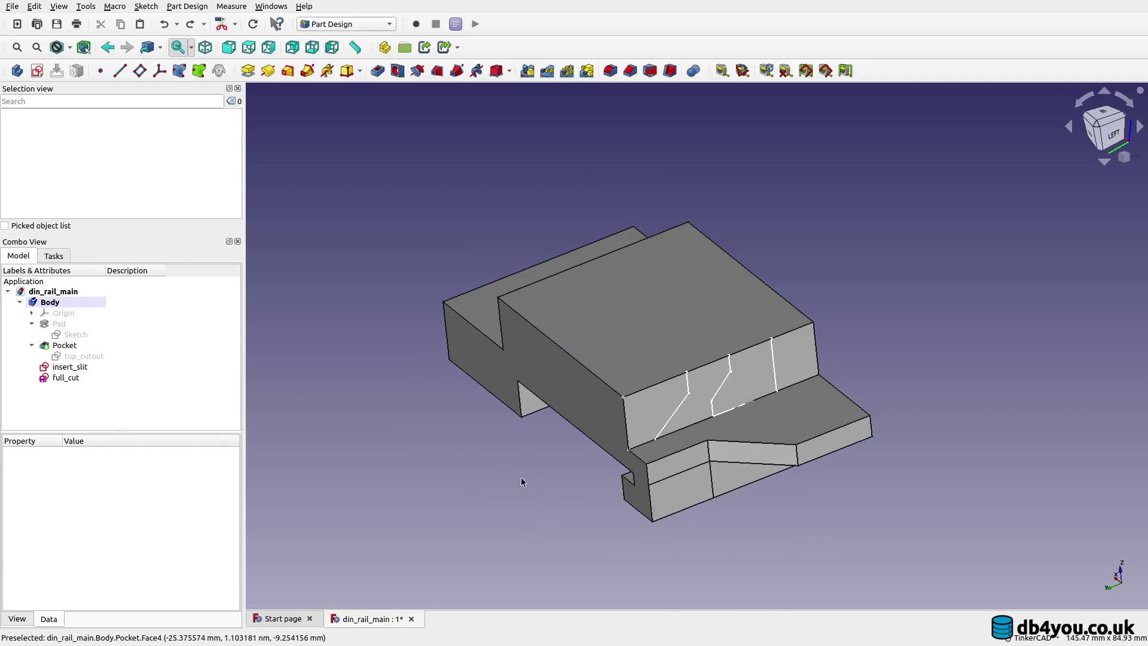
{"action": "middle_click_drag", "start_coordinate": [522, 478], "coordinate": [538, 497]}
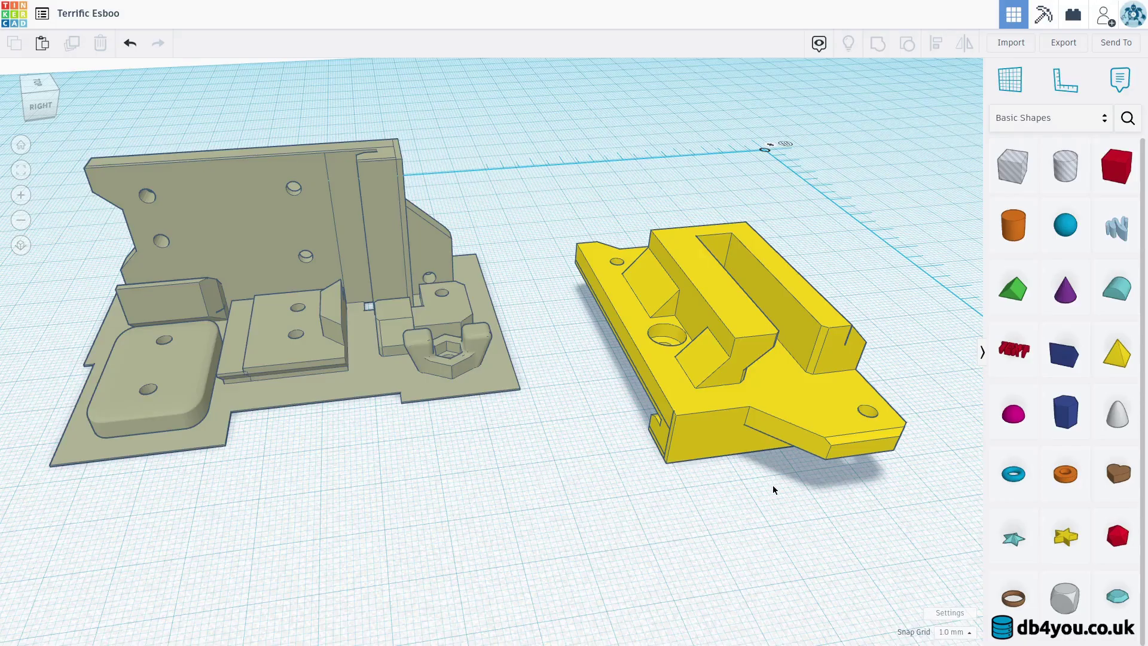
{"action": "right_click_drag", "start_coordinate": [773, 490], "coordinate": [432, 485]}
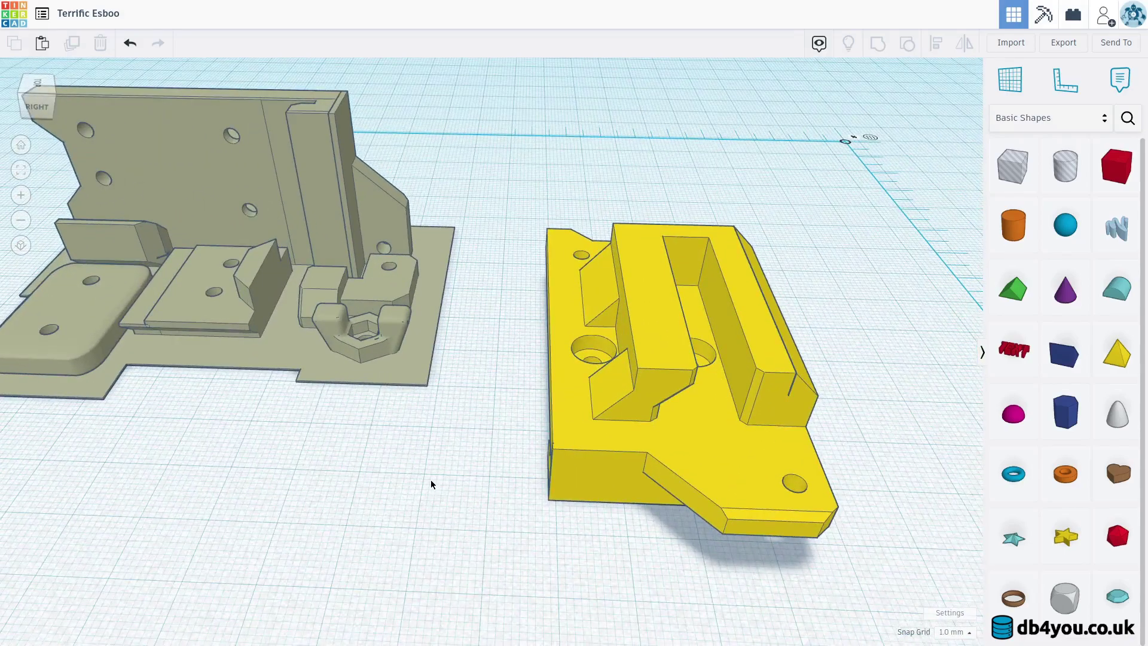
{"action": "left_click", "coordinate": [678, 377]}
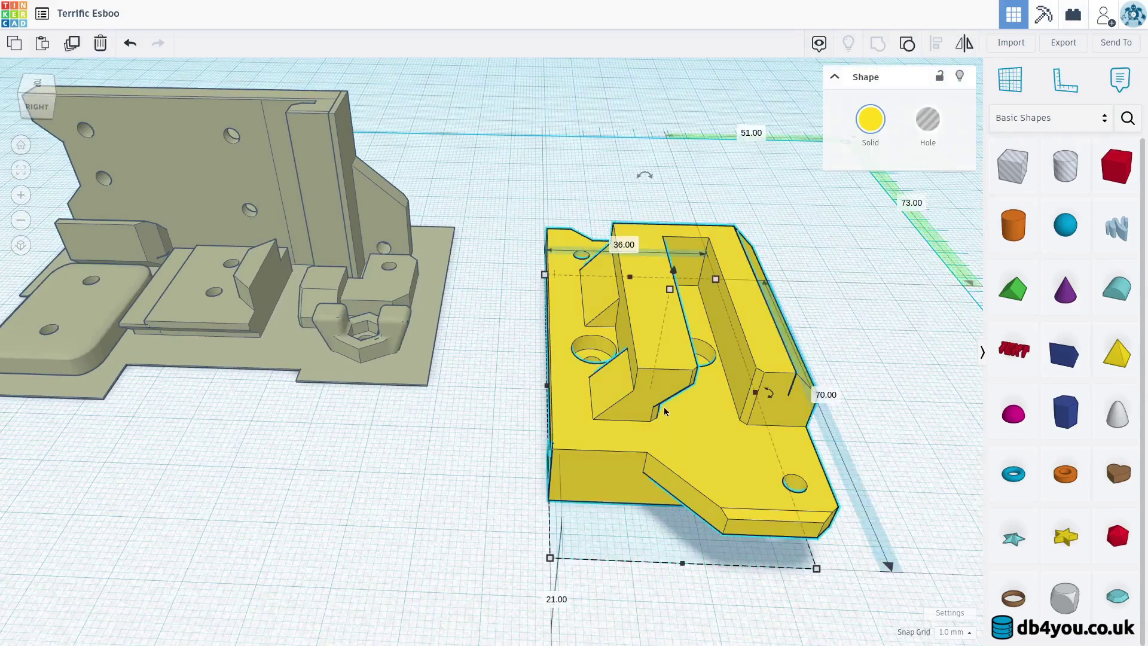
{"action": "left_click", "coordinate": [436, 439]}
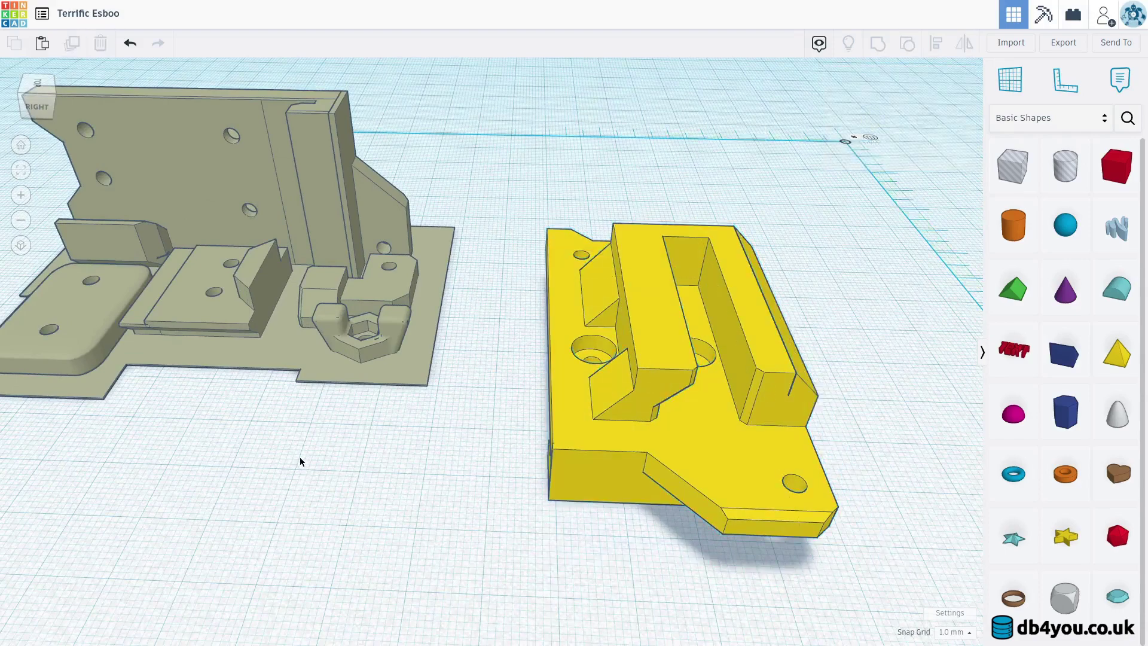
{"action": "right_click_drag", "start_coordinate": [303, 461], "coordinate": [713, 529]}
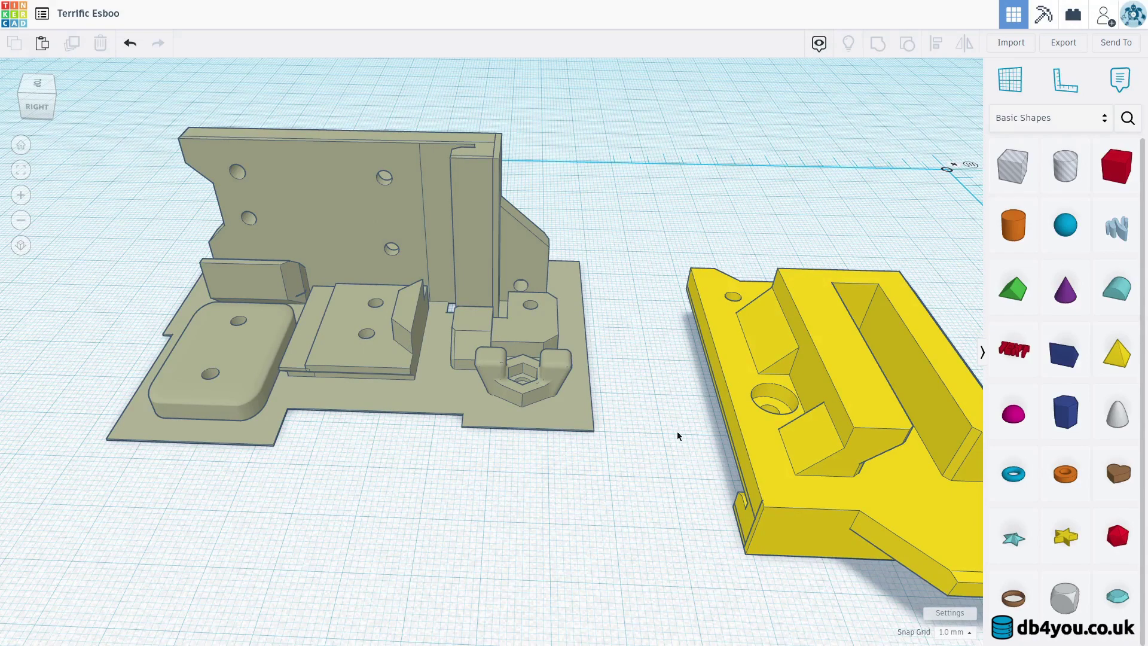
{"action": "right_click_drag", "start_coordinate": [635, 504], "coordinate": [660, 484]}
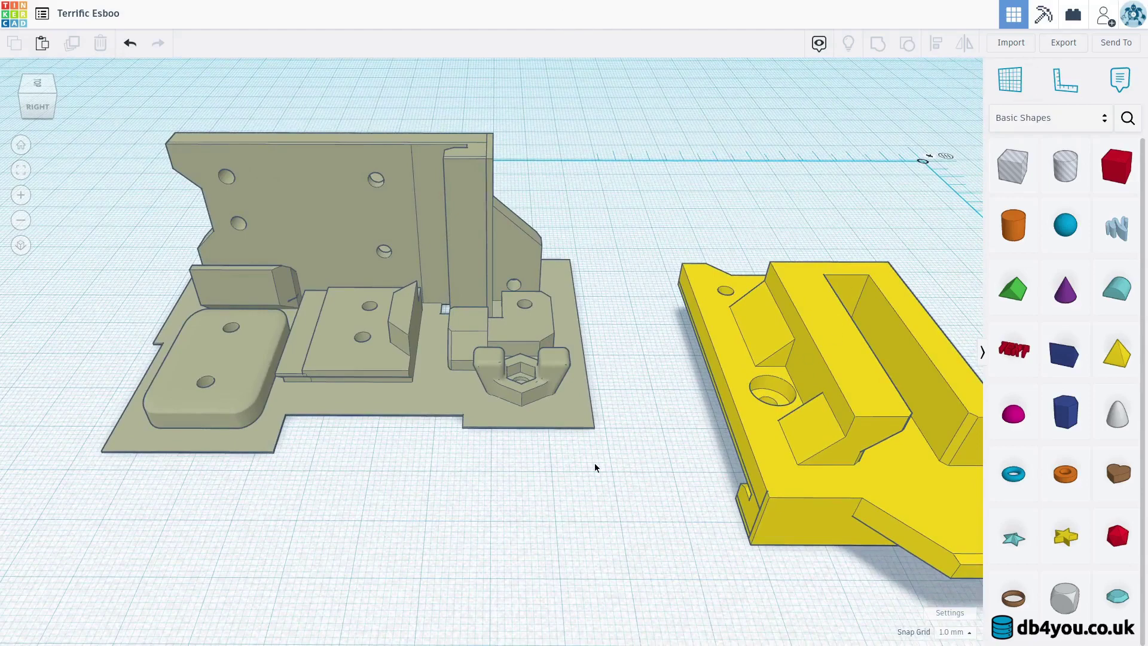
{"action": "middle_click_drag", "start_coordinate": [651, 488], "coordinate": [583, 465]}
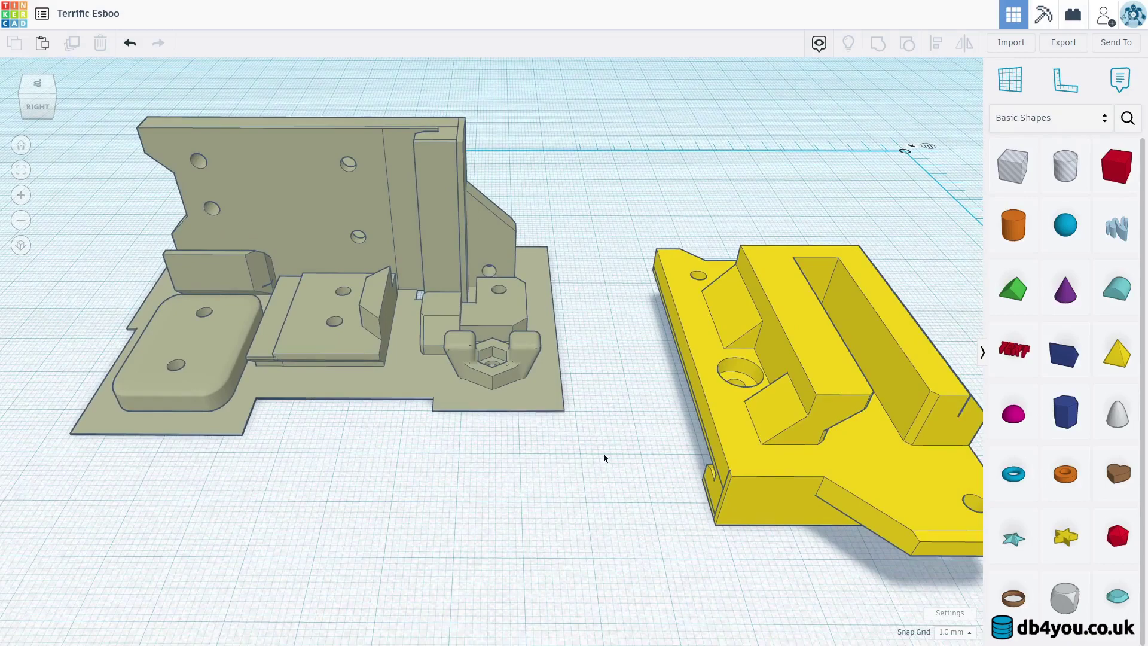
{"action": "left_click", "coordinate": [738, 418]}
{"action": "right_click_drag", "start_coordinate": [615, 431], "coordinate": [671, 450]}
{"action": "left_click", "coordinate": [641, 457]}
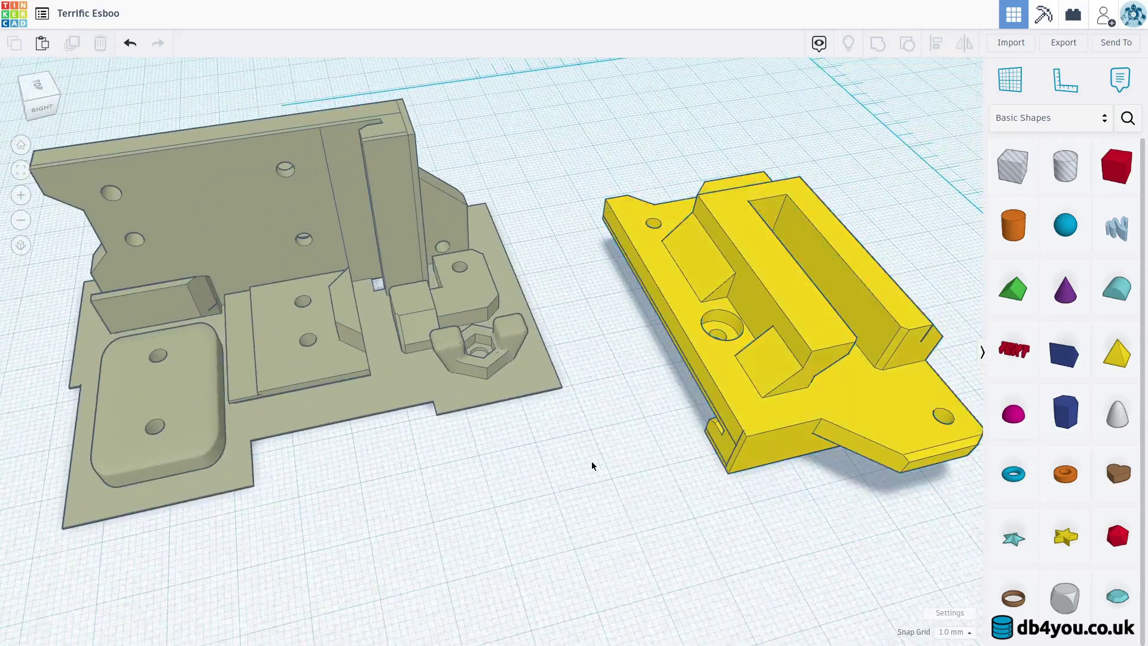
{"action": "right_click_drag", "start_coordinate": [589, 471], "coordinate": [582, 472]}
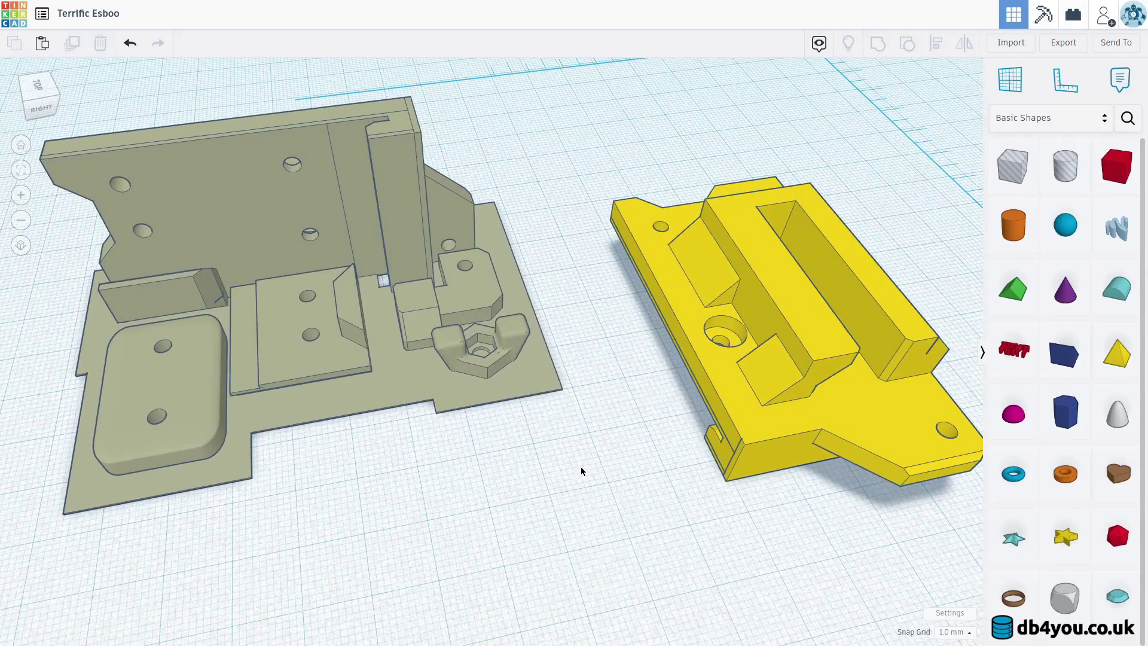
- Back in FreeCAD, face the slit and start a Pocket from the insert_slit sketch
{"action": "key", "text": "alt+Tab"}
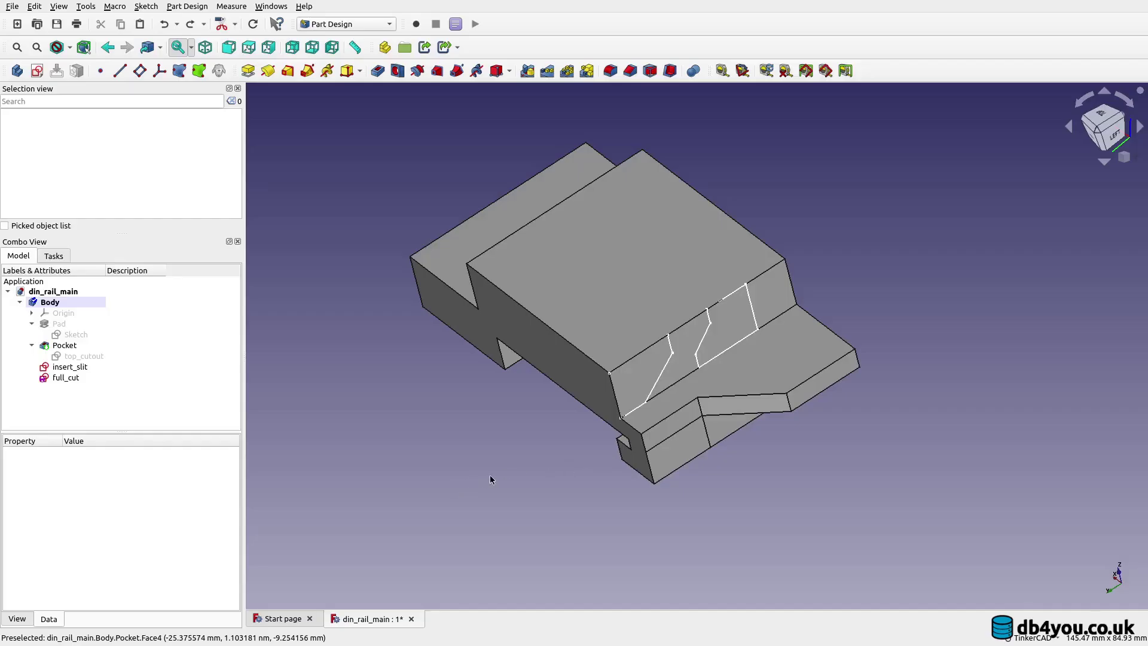
{"action": "right_click_drag", "start_coordinate": [490, 479], "coordinate": [544, 464]}
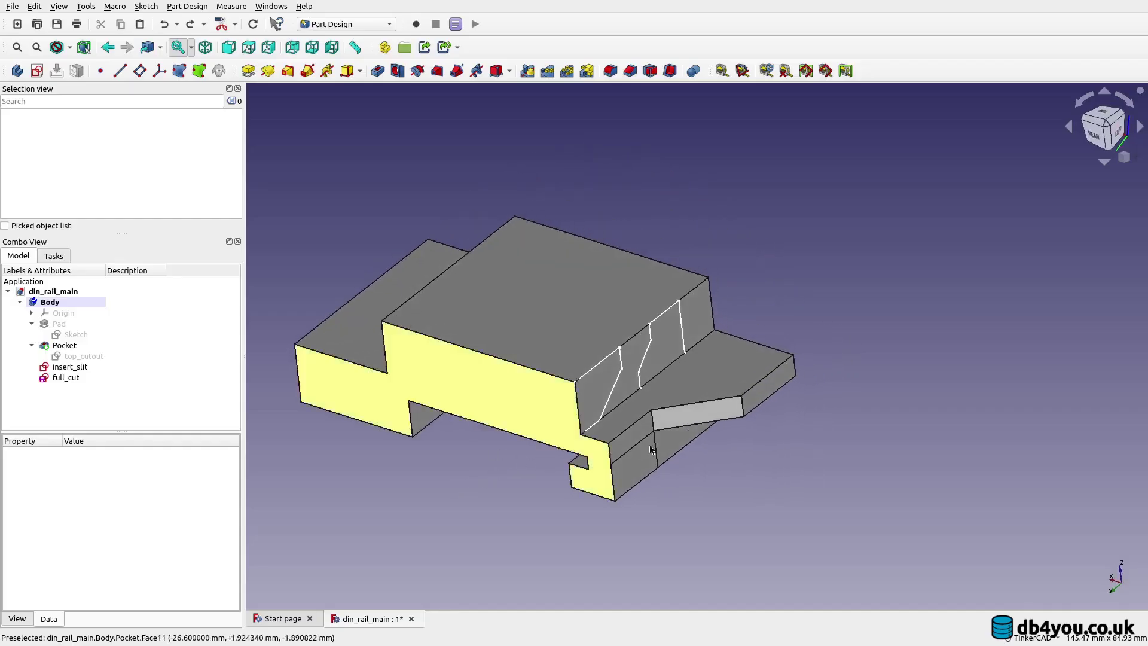
{"action": "right_click_drag", "start_coordinate": [712, 469], "coordinate": [687, 469]}
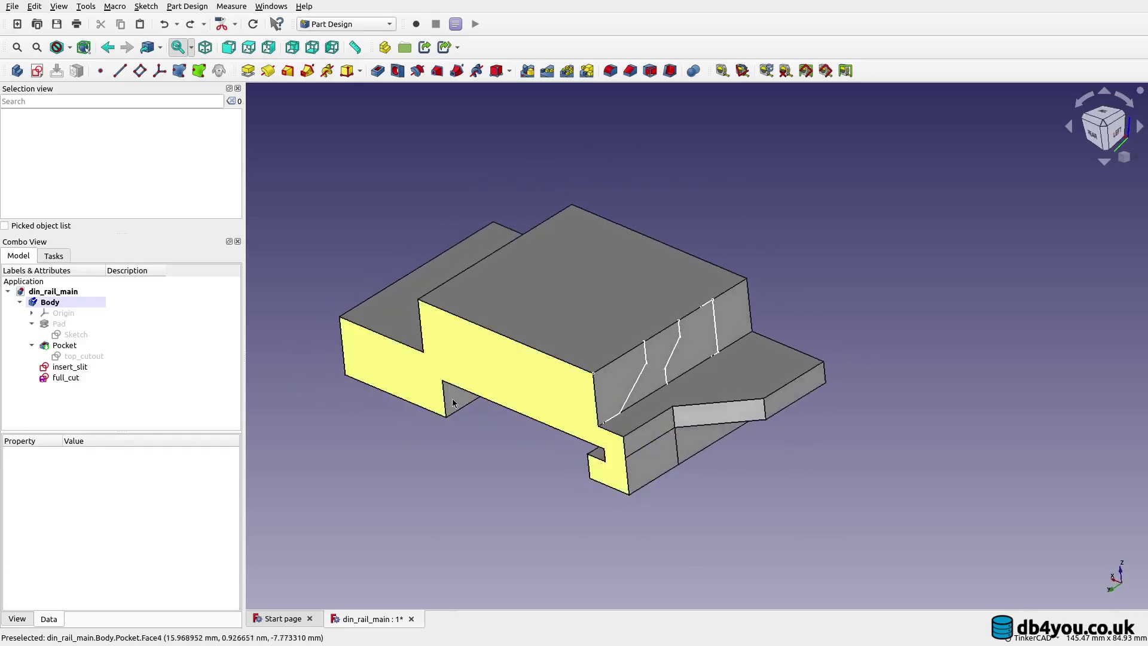
{"action": "right_click_drag", "start_coordinate": [682, 353], "coordinate": [848, 374]}
{"action": "right_click_drag", "start_coordinate": [645, 438], "coordinate": [644, 468]}
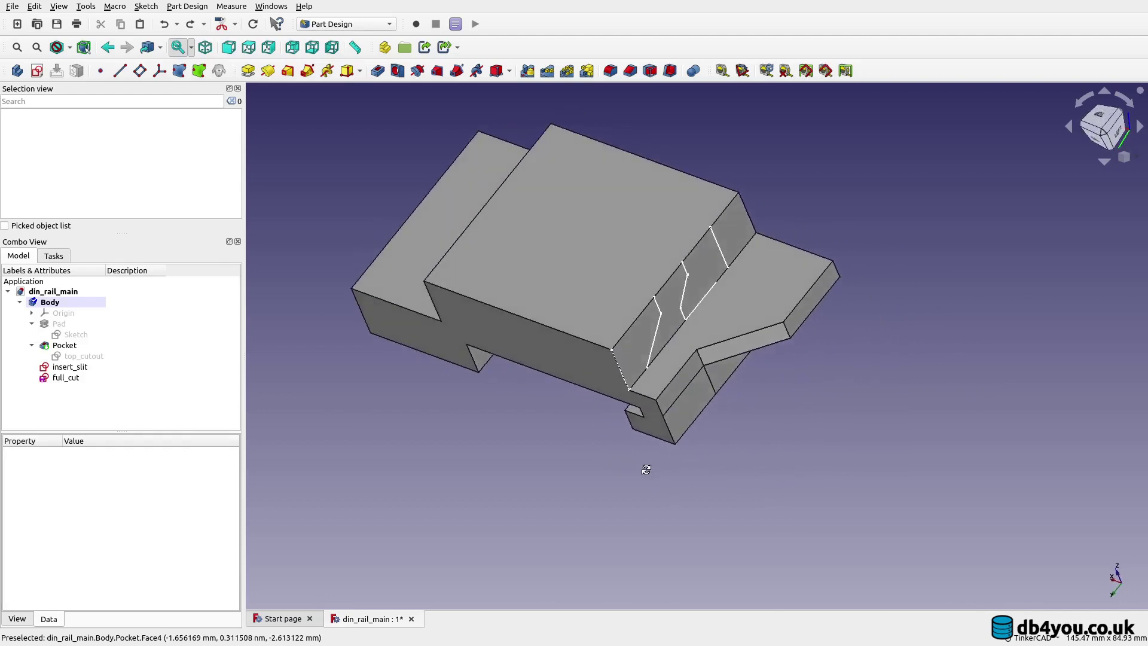
{"action": "left_click", "coordinate": [75, 367]}
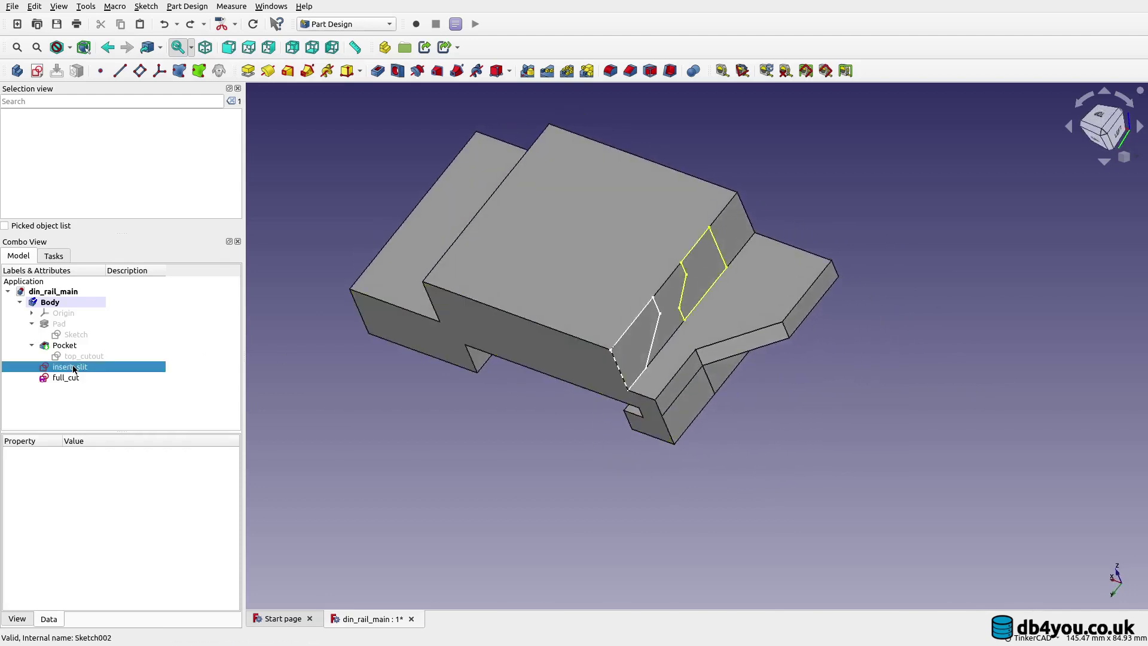
{"action": "left_click", "coordinate": [52, 257]}
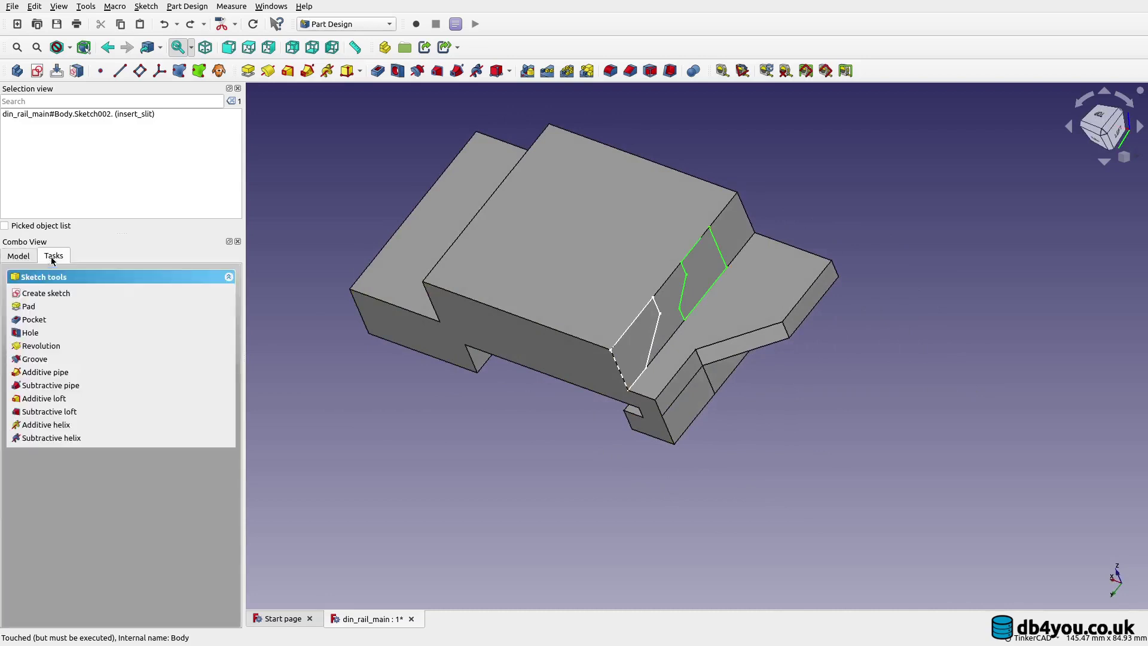
{"action": "left_click", "coordinate": [34, 319]}
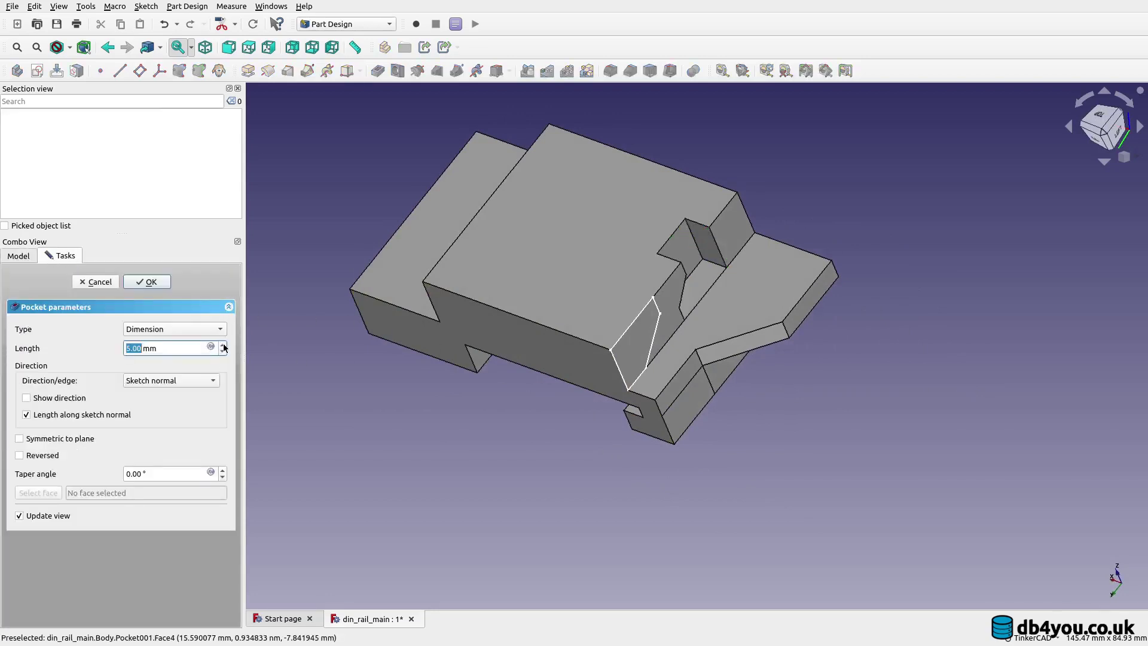
- Raise the pocket length to 40 mm and inspect the slot from below
{"action": "left_click", "coordinate": [224, 346]}
{"action": "left_click", "coordinate": [225, 346]}
{"action": "left_click", "coordinate": [224, 346]}
{"action": "left_click", "coordinate": [224, 346]}
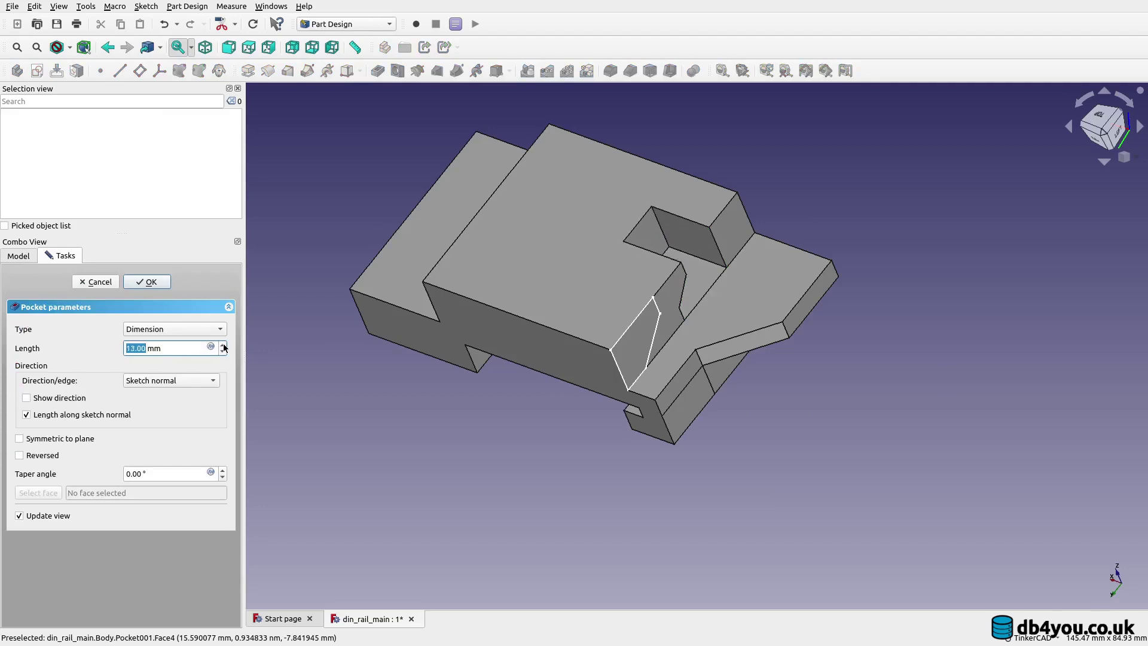
{"action": "left_click", "coordinate": [224, 346]}
{"action": "left_click", "coordinate": [224, 346]}
{"action": "left_click", "coordinate": [225, 346]}
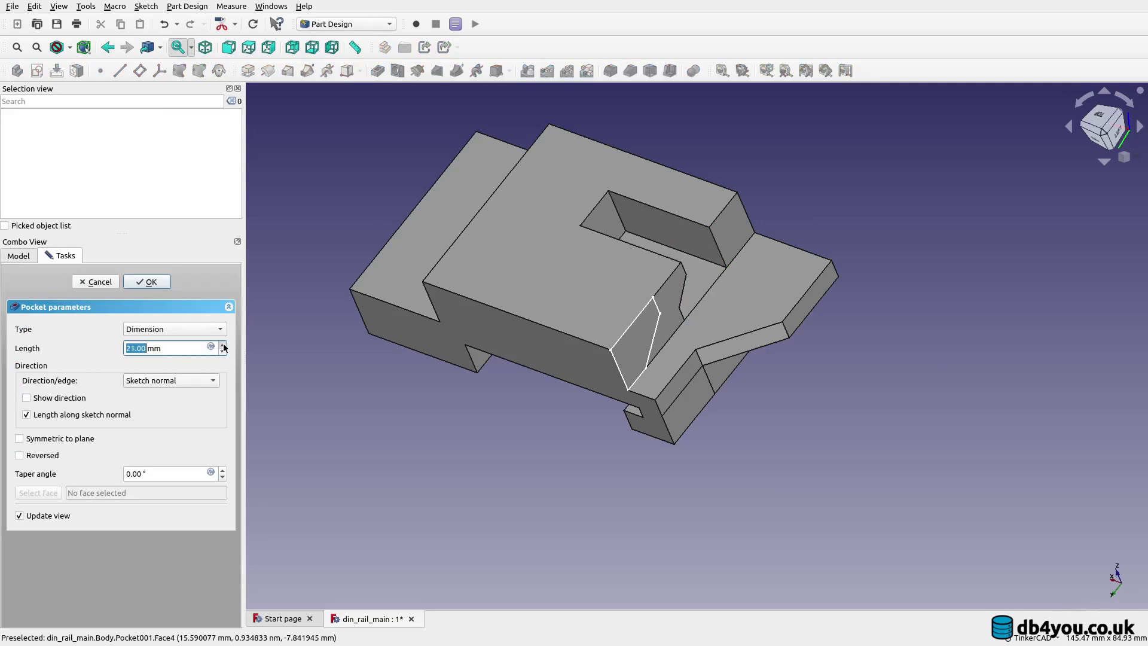
{"action": "left_click", "coordinate": [224, 346]}
{"action": "left_click", "coordinate": [225, 346]}
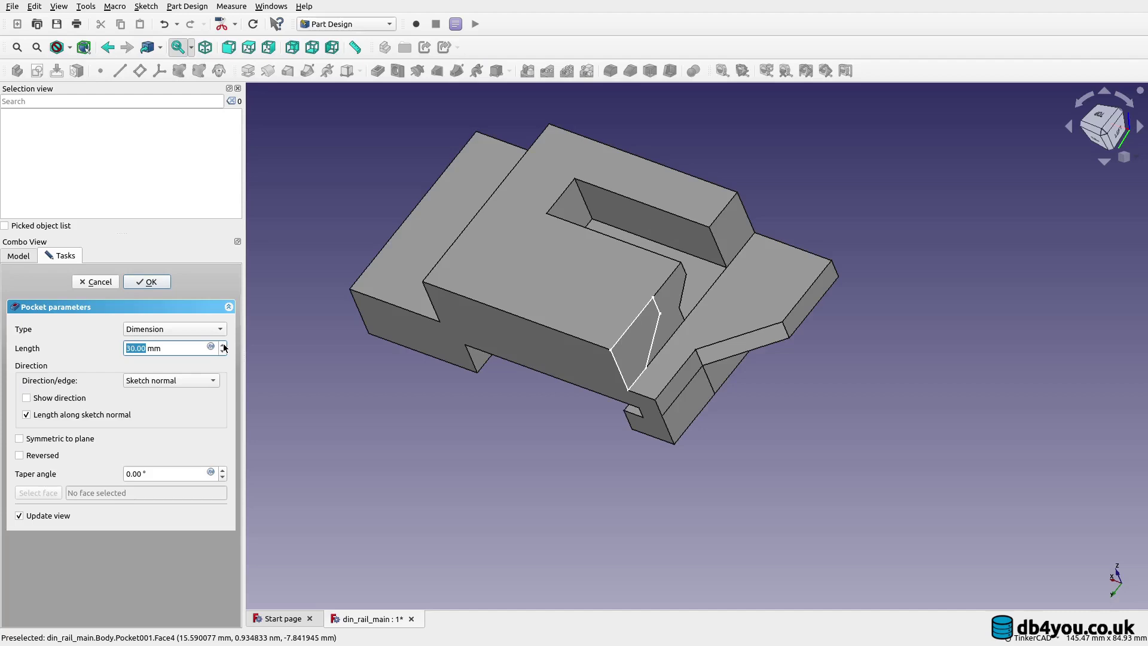
{"action": "left_click", "coordinate": [224, 346]}
{"action": "left_click", "coordinate": [224, 346]}
{"action": "left_click", "coordinate": [224, 346]}
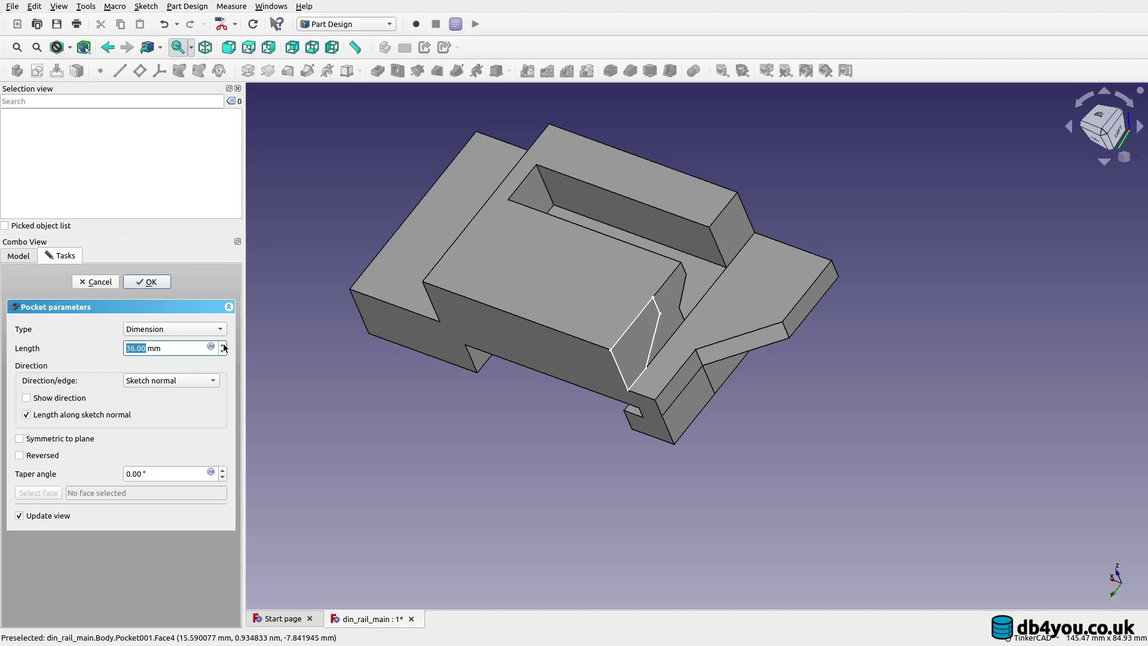
{"action": "left_click", "coordinate": [224, 345]}
{"action": "left_click", "coordinate": [224, 345]}
{"action": "left_click", "coordinate": [225, 346]}
{"action": "left_click", "coordinate": [224, 346]}
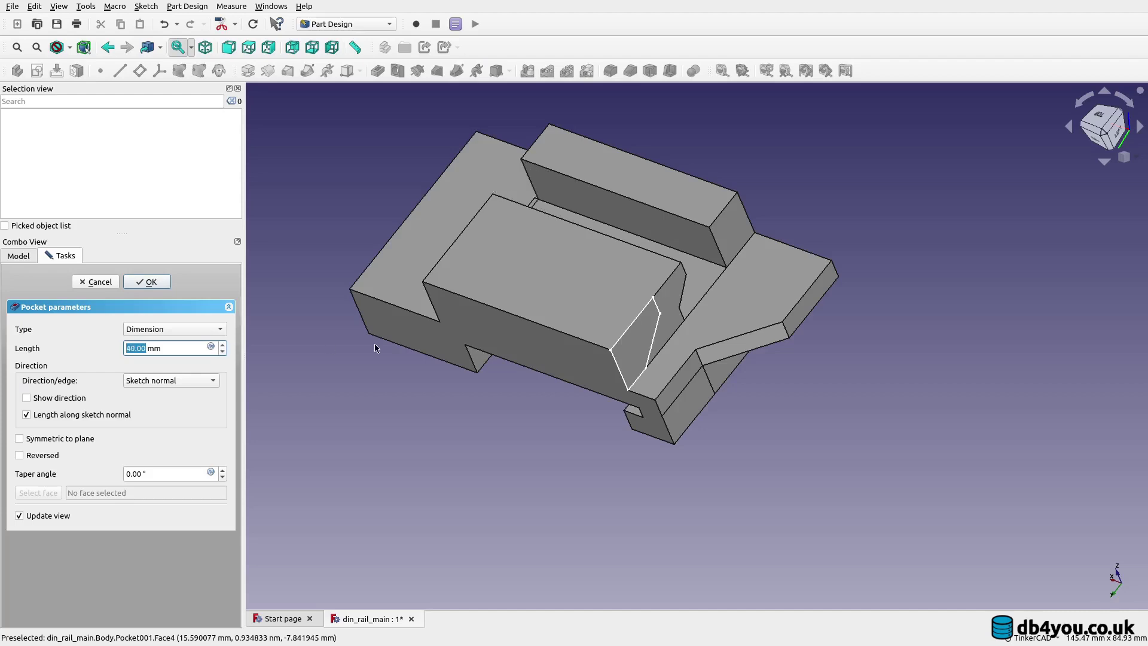
{"action": "middle_click_drag", "start_coordinate": [374, 344], "coordinate": [663, 523]}
{"action": "right_click", "coordinate": [656, 446]}
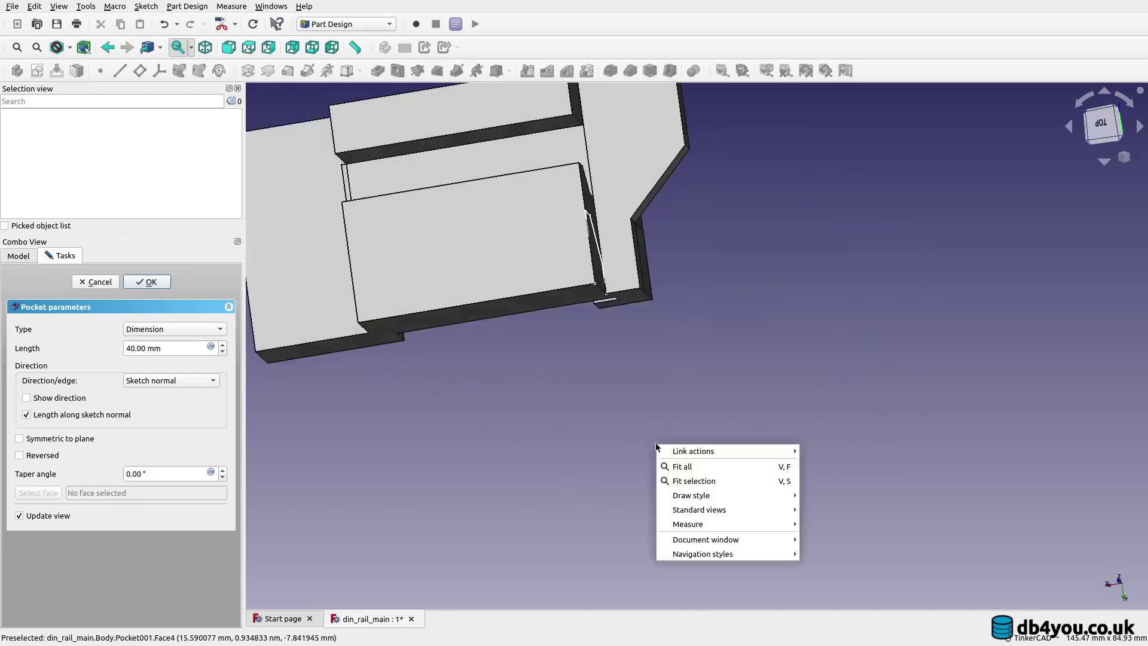
{"action": "left_click", "coordinate": [554, 388]}
{"action": "middle_click_drag", "start_coordinate": [476, 361], "coordinate": [593, 462]}
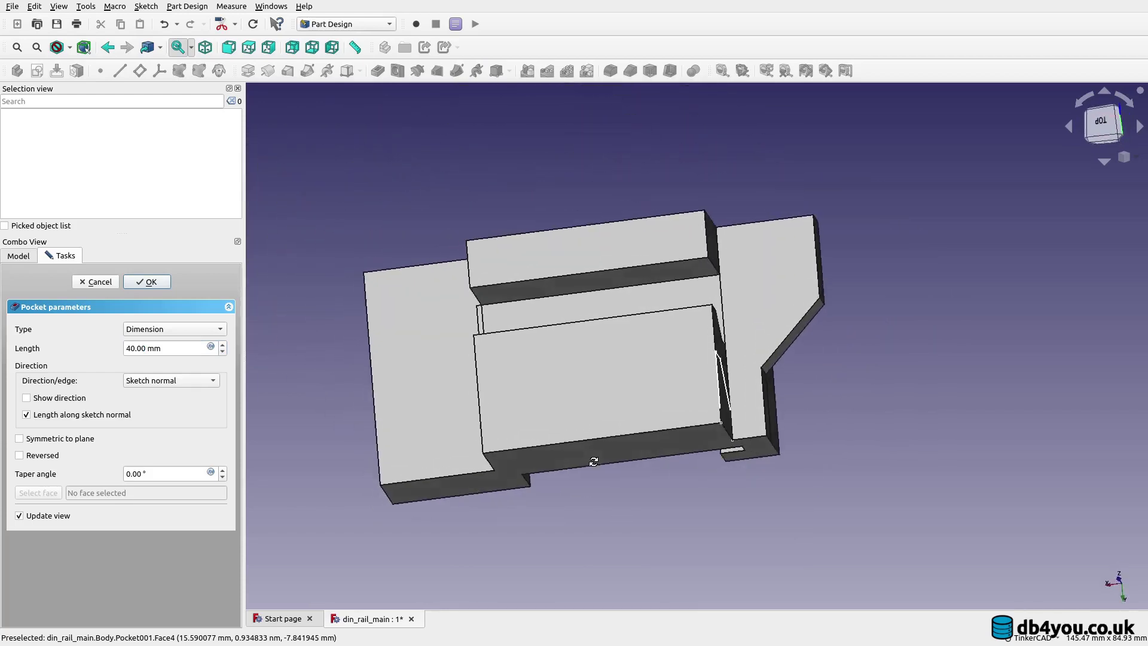
- Lower the pocket length one step at a time to 35 mm and recheck the slot
{"action": "left_click", "coordinate": [222, 353]}
{"action": "left_click", "coordinate": [222, 353]}
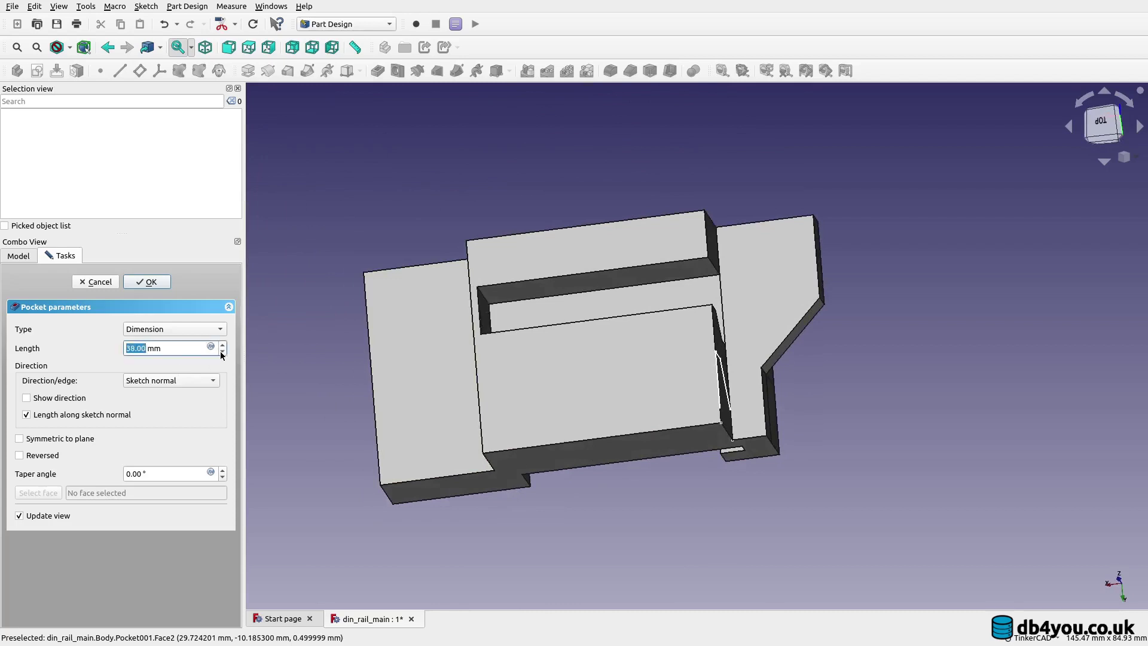
{"action": "left_click", "coordinate": [222, 353]}
{"action": "left_click", "coordinate": [222, 353]}
{"action": "left_click", "coordinate": [221, 353]}
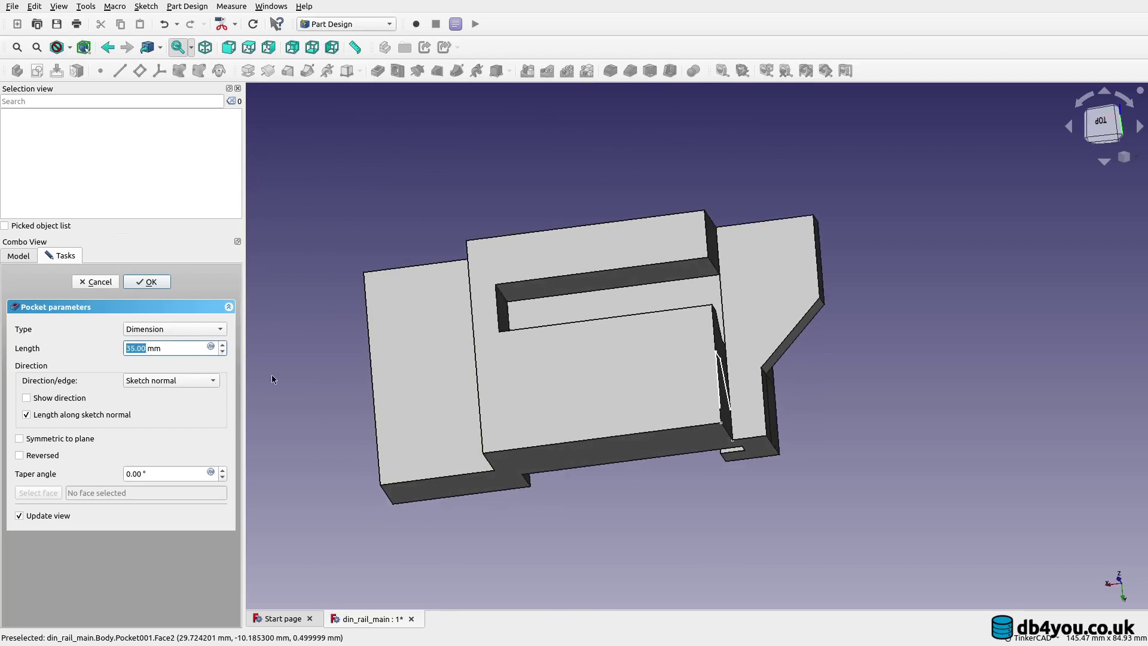
{"action": "mouse_move", "coordinate": [584, 490]}
{"action": "middle_mouse_down"}
{"action": "mouse_move", "coordinate": [674, 461]}
{"action": "mouse_move", "coordinate": [633, 497]}
{"action": "mouse_move", "coordinate": [592, 497]}
{"action": "middle_mouse_up"}
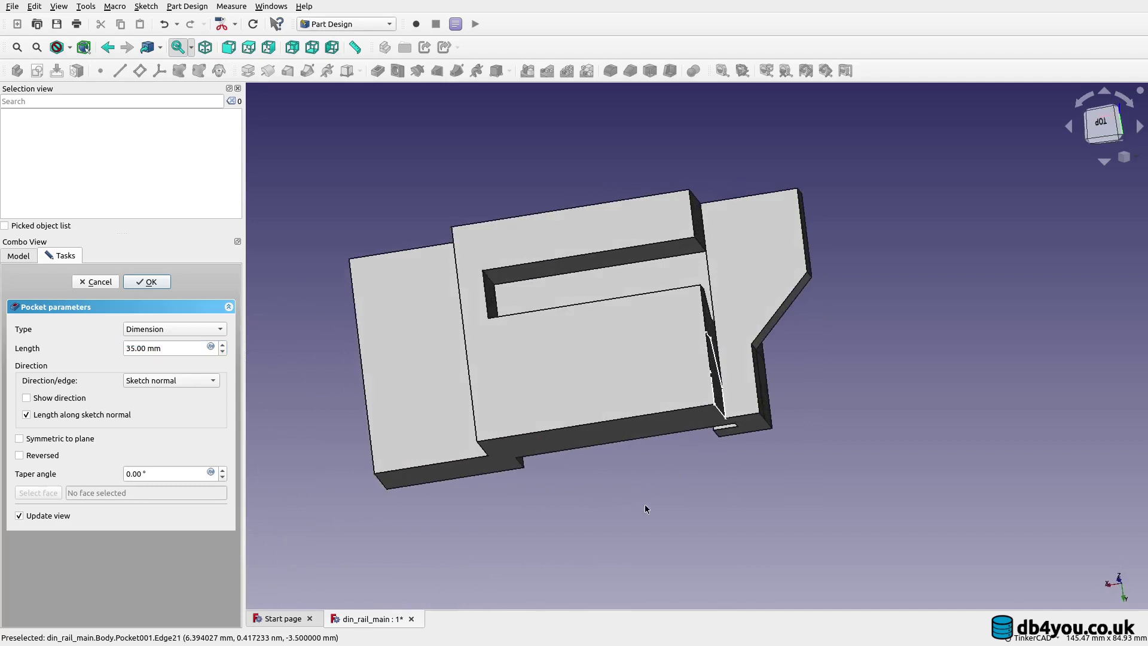
{"action": "middle_click_drag", "start_coordinate": [727, 498], "coordinate": [696, 491]}
- Pan and orbit the Tinkercad view to see the yellow holder from the top, then the right side
{"action": "middle_click_drag", "start_coordinate": [769, 491], "coordinate": [710, 485]}
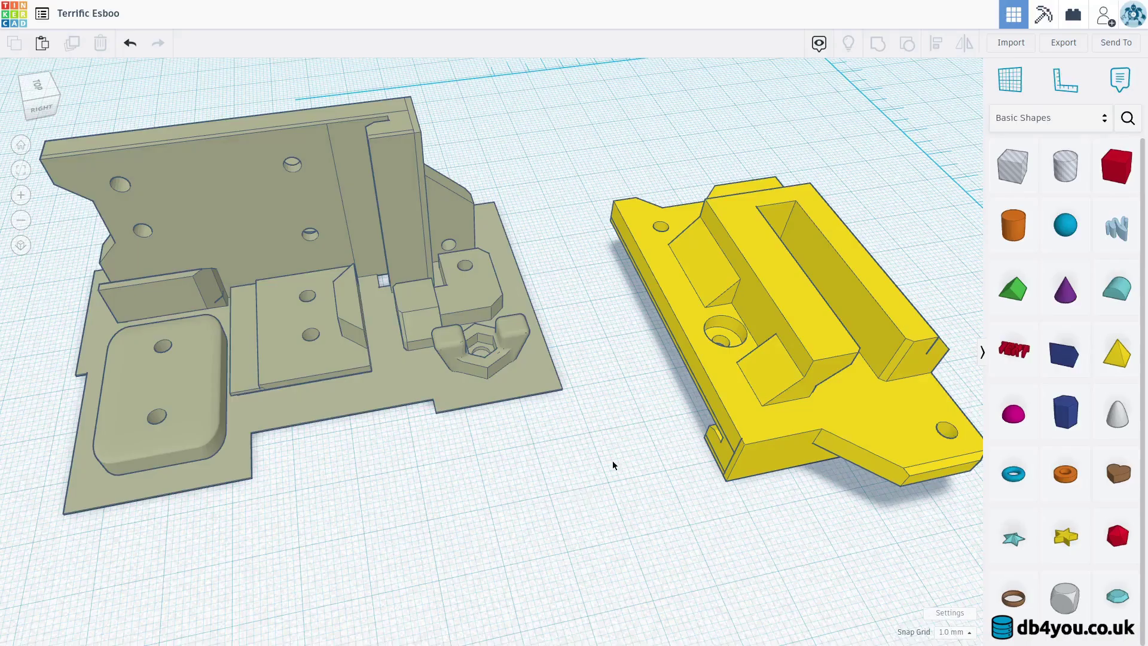
{"action": "right_click_drag", "start_coordinate": [613, 462], "coordinate": [698, 260]}
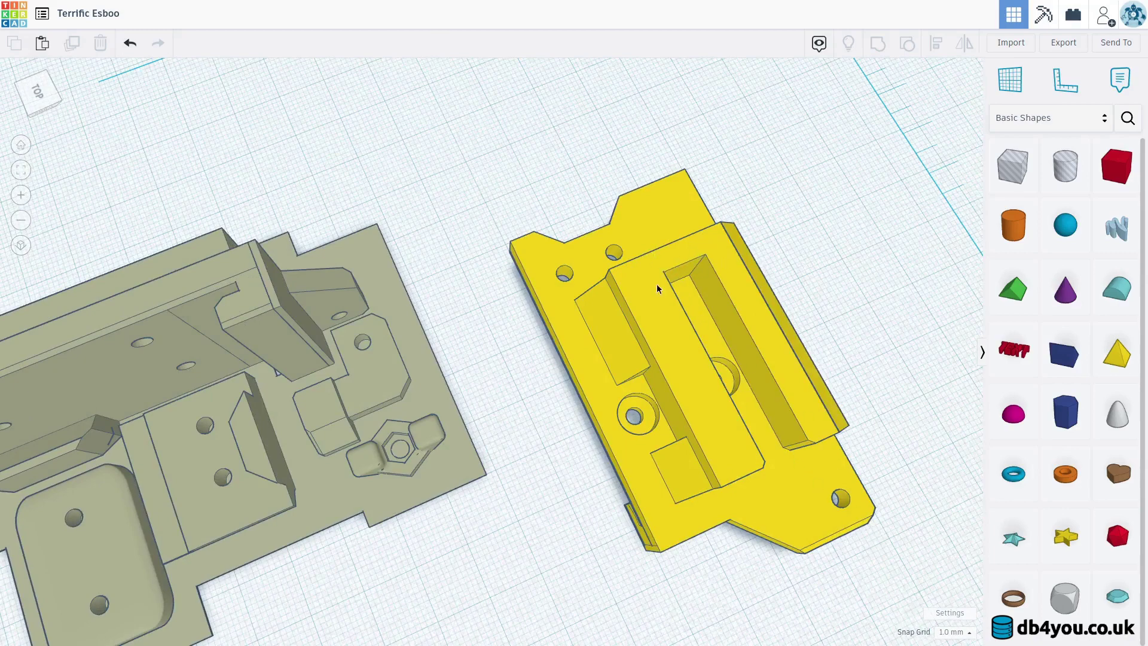
{"action": "middle_click_drag", "start_coordinate": [550, 484], "coordinate": [542, 402]}
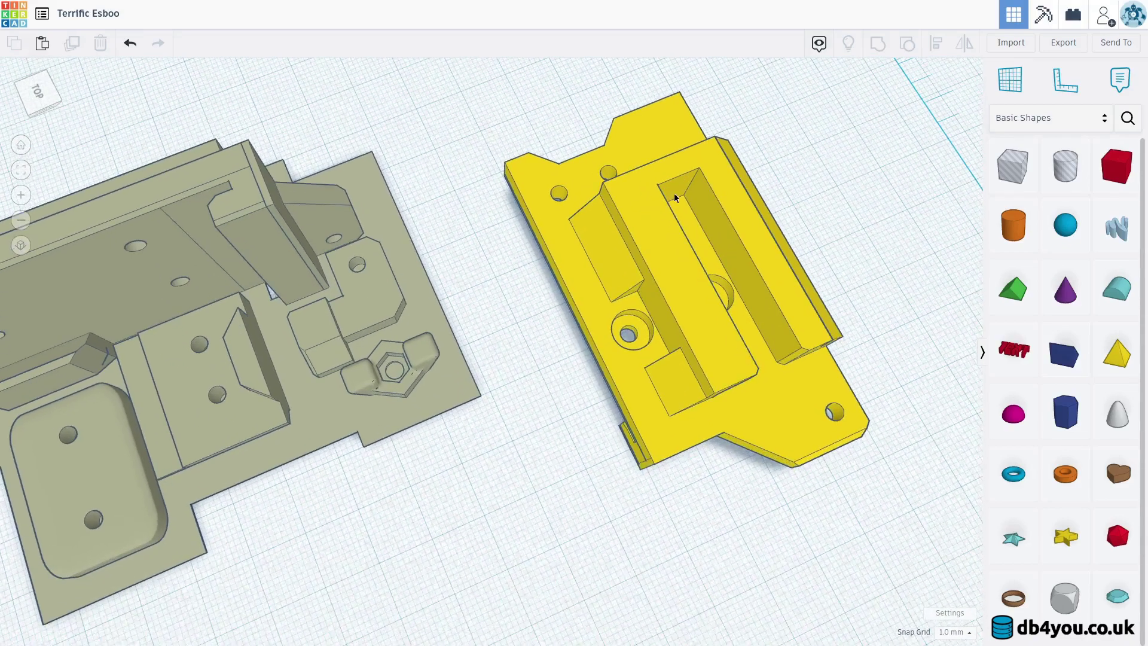
{"action": "right_click_drag", "start_coordinate": [543, 487], "coordinate": [662, 359]}
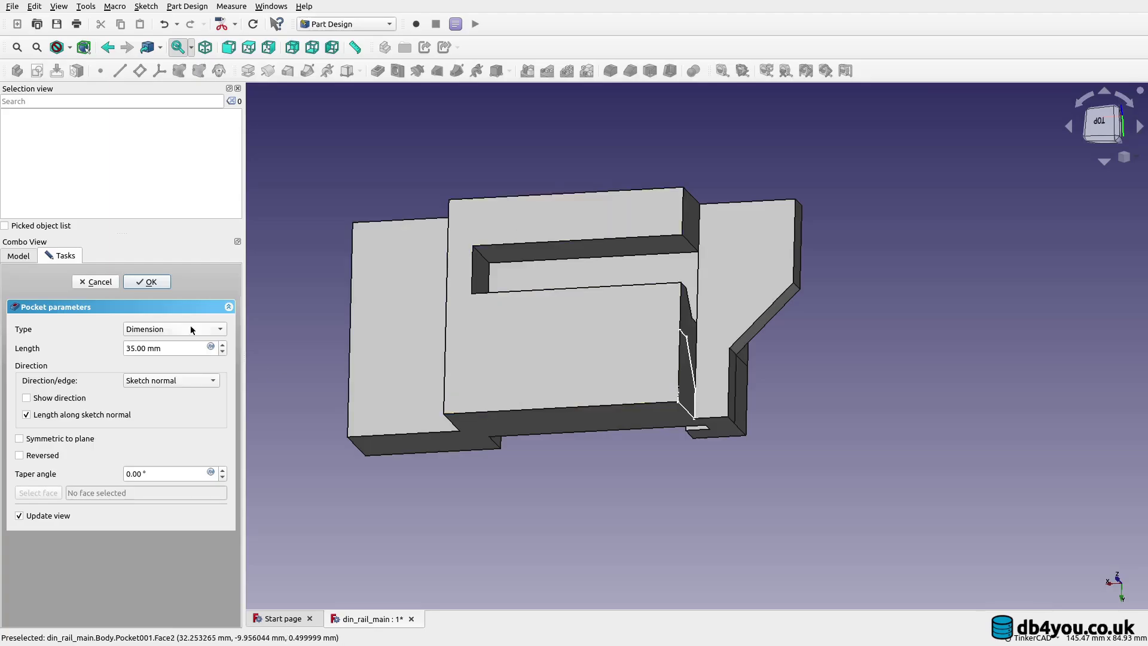
- Confirm the 35 mm insert_slit pocket and inspect the cut from an oblique and top view
{"action": "left_click", "coordinate": [142, 284]}
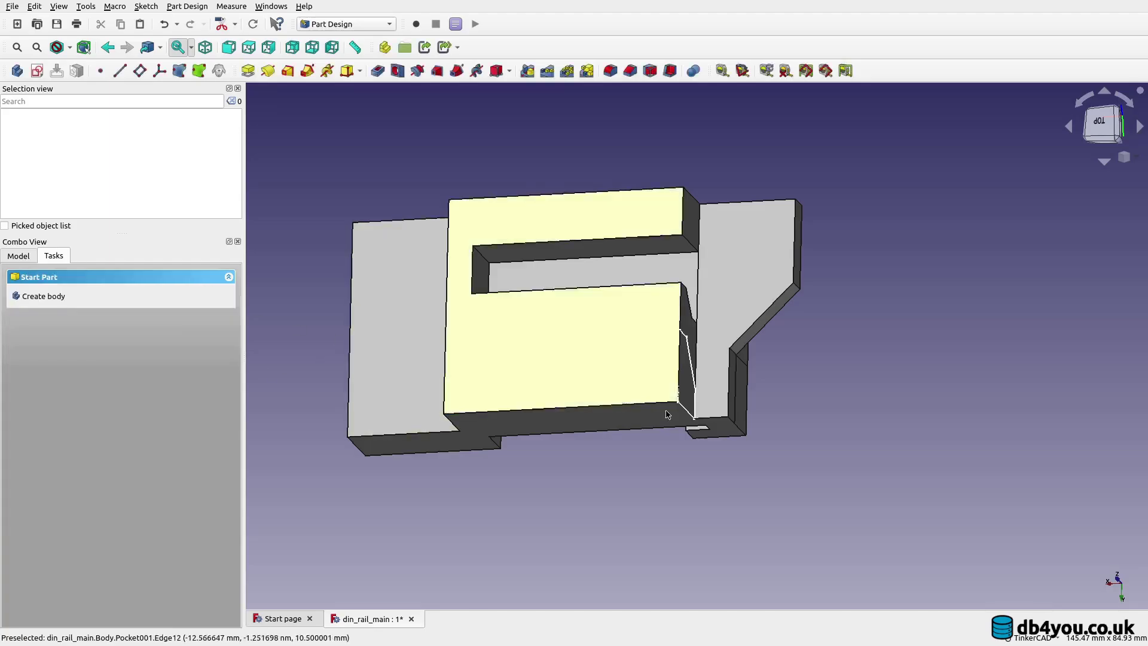
{"action": "middle_click_drag", "start_coordinate": [468, 370], "coordinate": [768, 412]}
{"action": "middle_click_drag", "start_coordinate": [983, 408], "coordinate": [711, 490]}
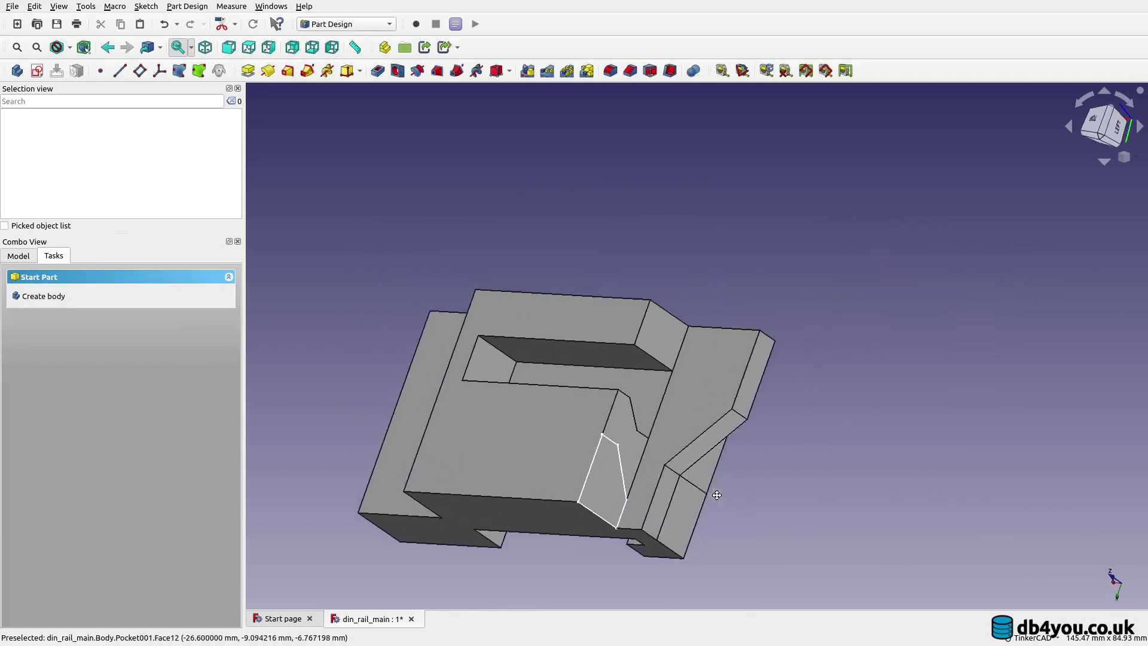
{"action": "left_click", "coordinate": [1098, 120]}
{"action": "middle_click_drag", "start_coordinate": [494, 351], "coordinate": [441, 400]}
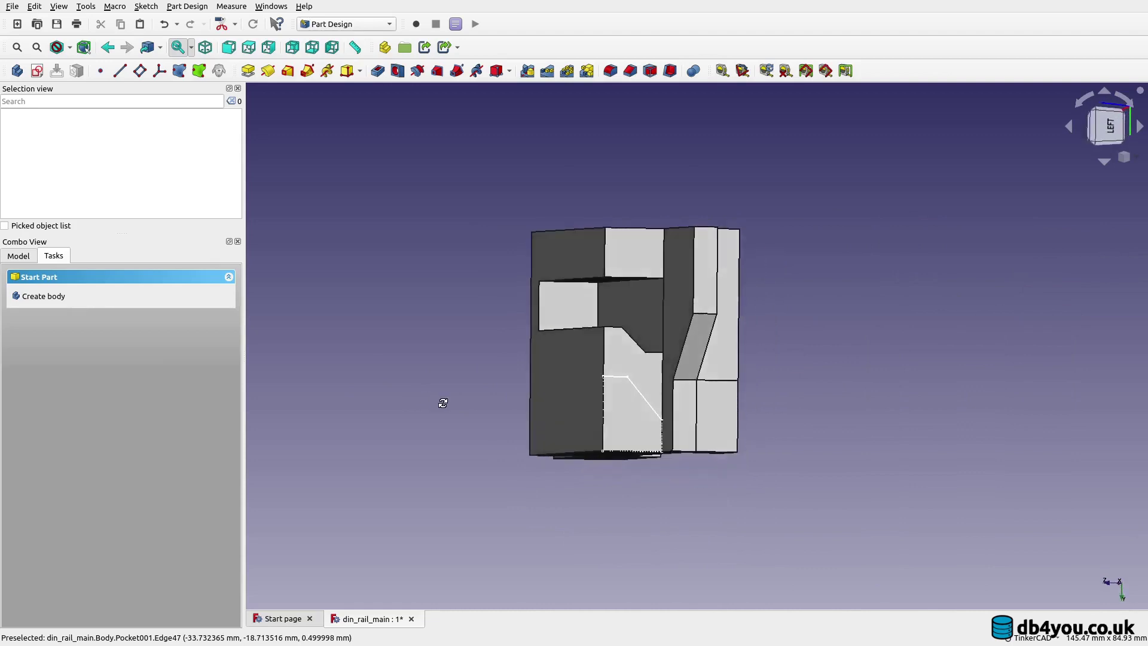
- Select the full_cut sketch in the model tree and start a new Pocket from it
{"action": "left_click", "coordinate": [30, 256]}
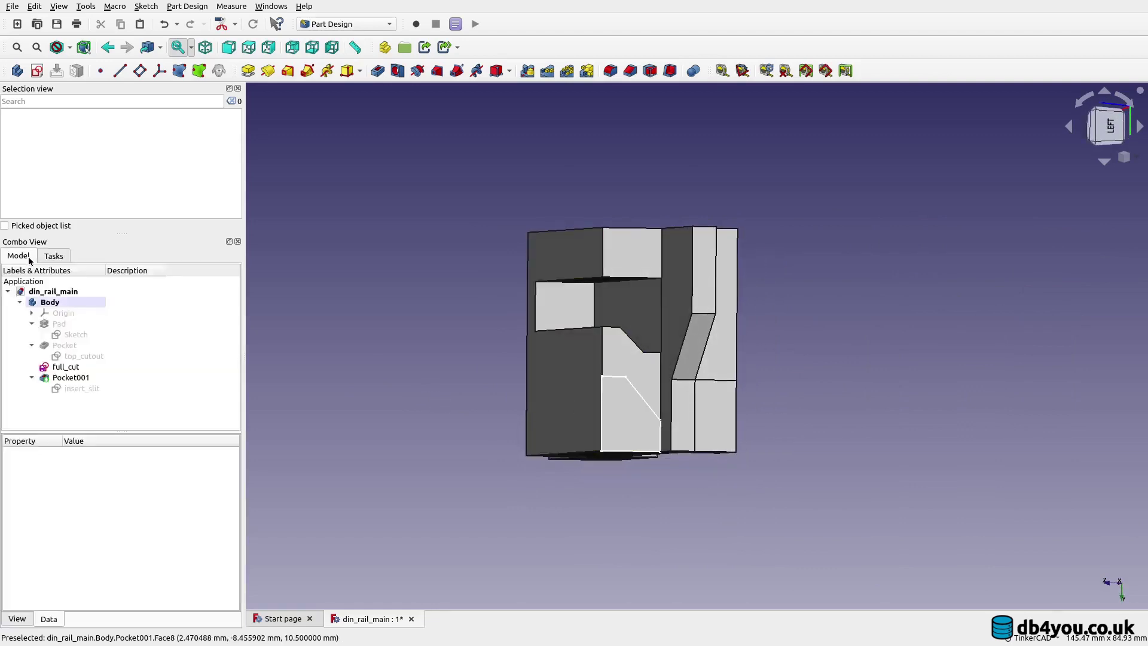
{"action": "left_click", "coordinate": [65, 368]}
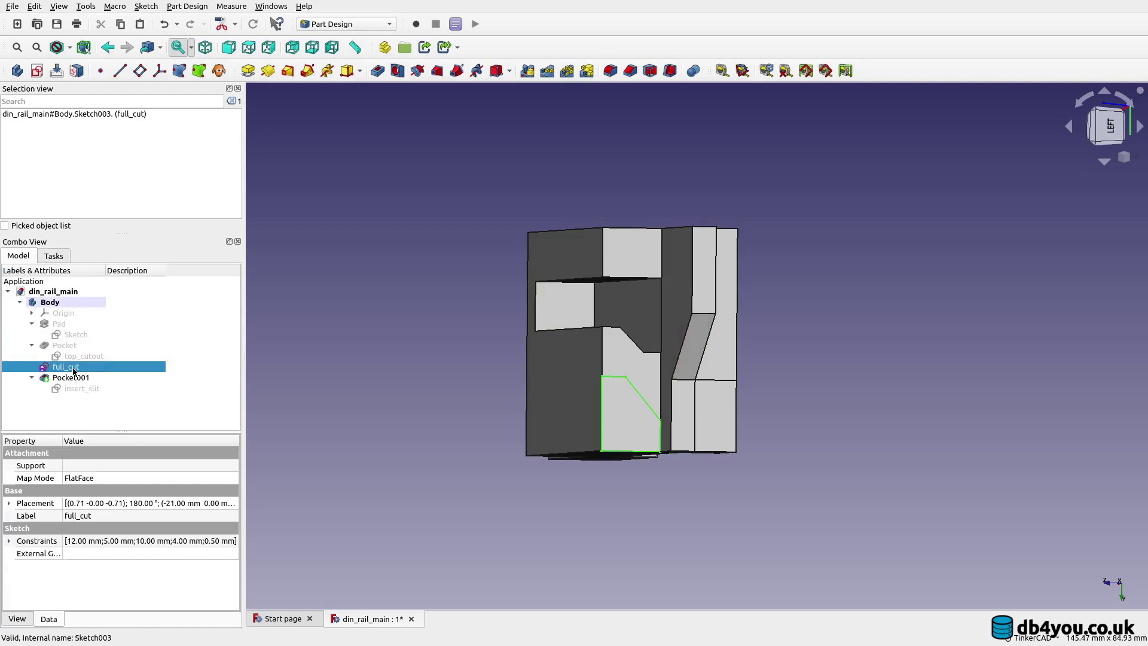
{"action": "left_click", "coordinate": [63, 259]}
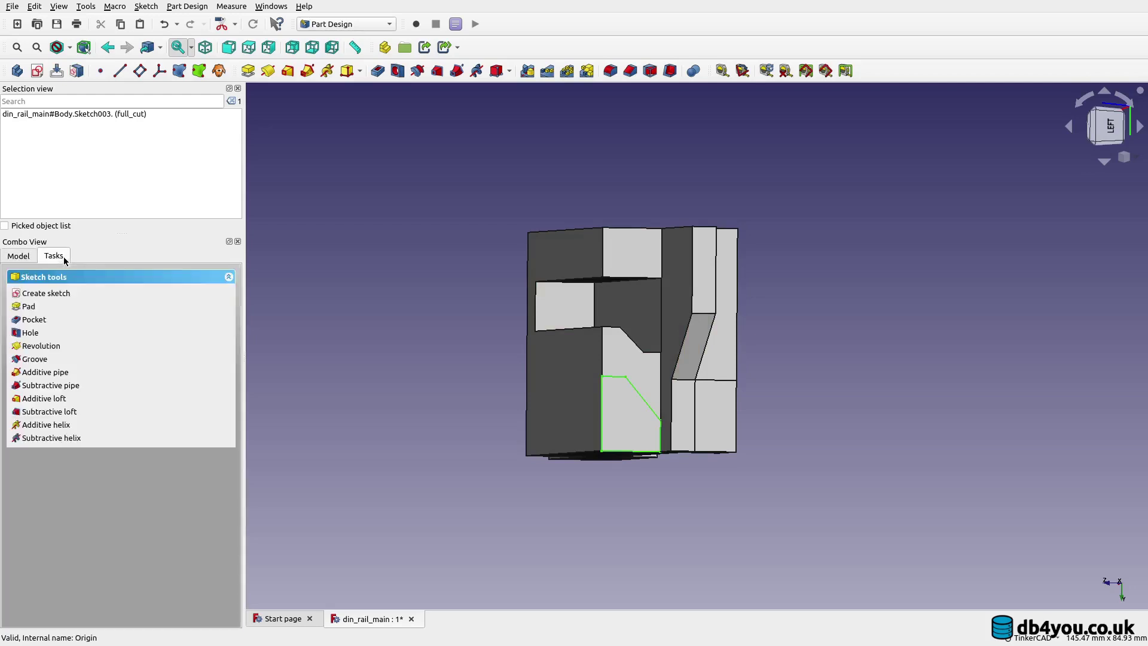
{"action": "left_click", "coordinate": [34, 319]}
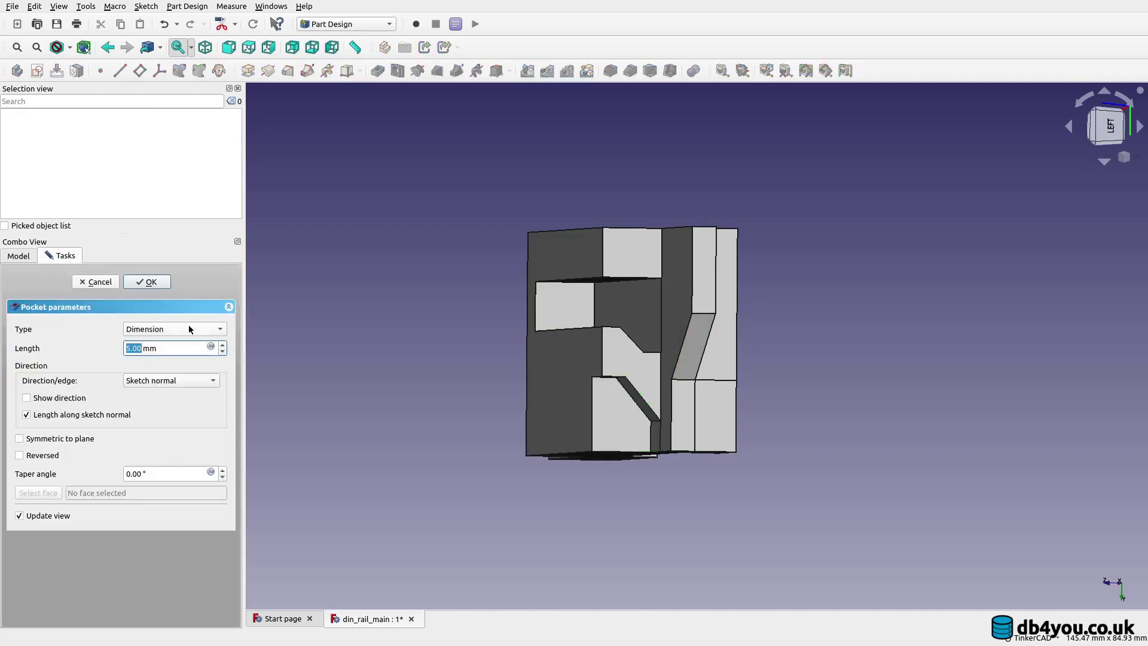
- Set the pocket type to Through all and orbit to check the through-cut preview
{"action": "left_click", "coordinate": [193, 329]}
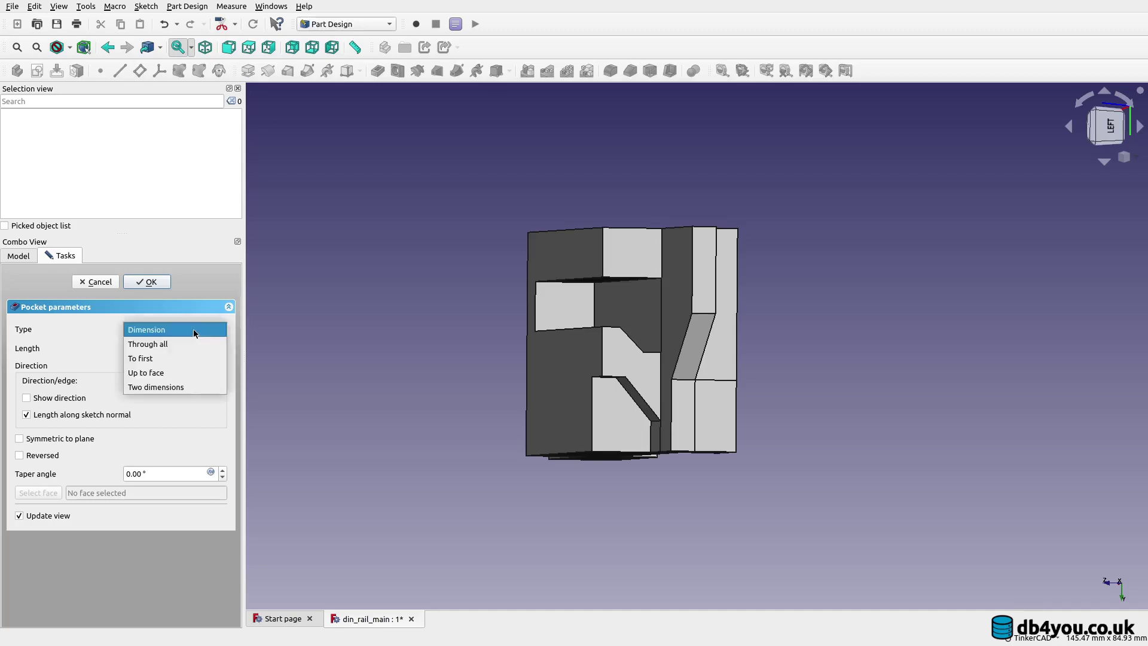
{"action": "left_click", "coordinate": [193, 342]}
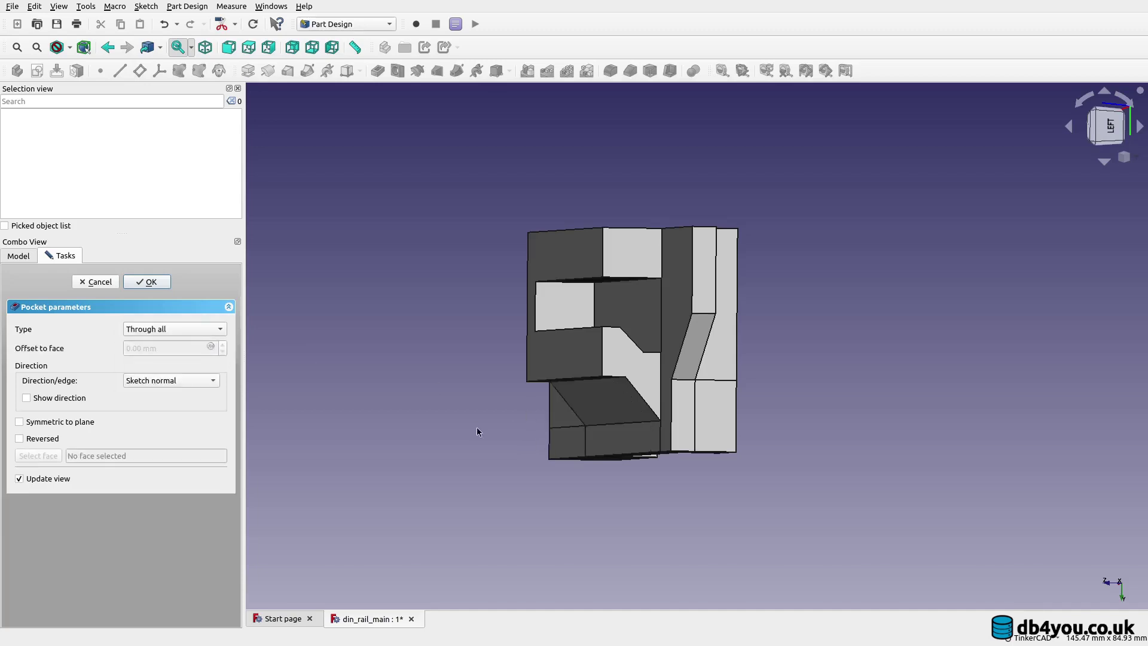
{"action": "middle_click_drag", "start_coordinate": [478, 431], "coordinate": [546, 410]}
{"action": "middle_click_drag", "start_coordinate": [676, 418], "coordinate": [799, 462]}
{"action": "right_click", "coordinate": [799, 462]}
{"action": "left_click", "coordinate": [747, 548]}
{"action": "middle_click_drag", "start_coordinate": [747, 547], "coordinate": [728, 439]}
{"action": "scroll", "coordinate": [881, 396], "scroll_direction": "down", "scroll_amount": 3}
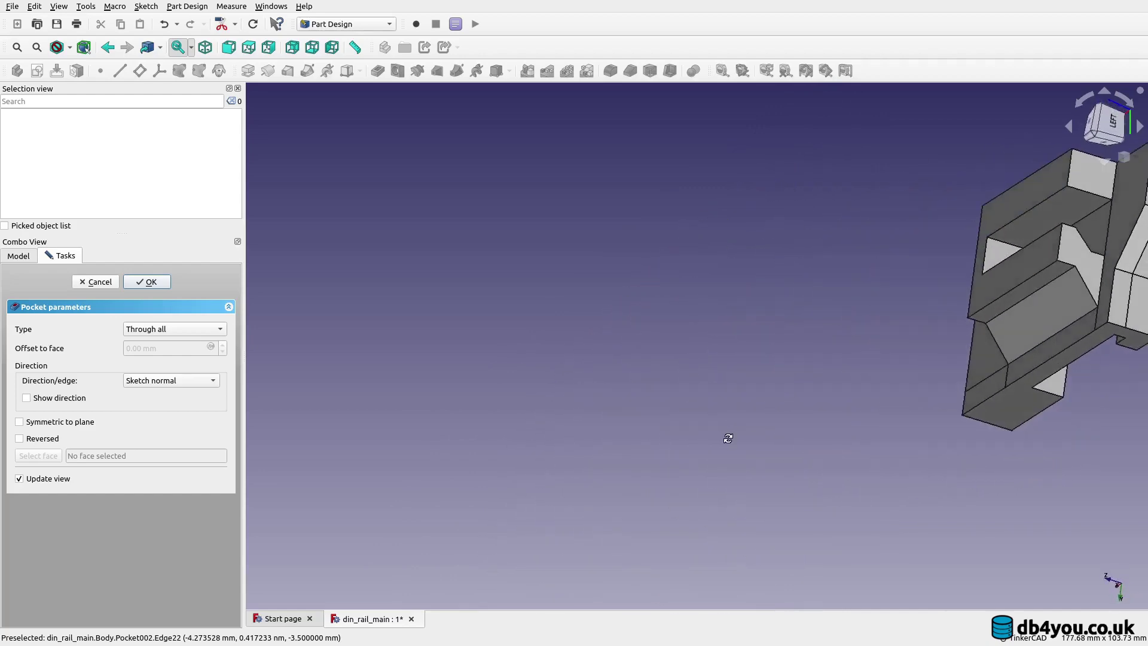
{"action": "middle_click_drag", "start_coordinate": [795, 372], "coordinate": [379, 500]}
{"action": "middle_click_drag", "start_coordinate": [845, 439], "coordinate": [876, 423]}
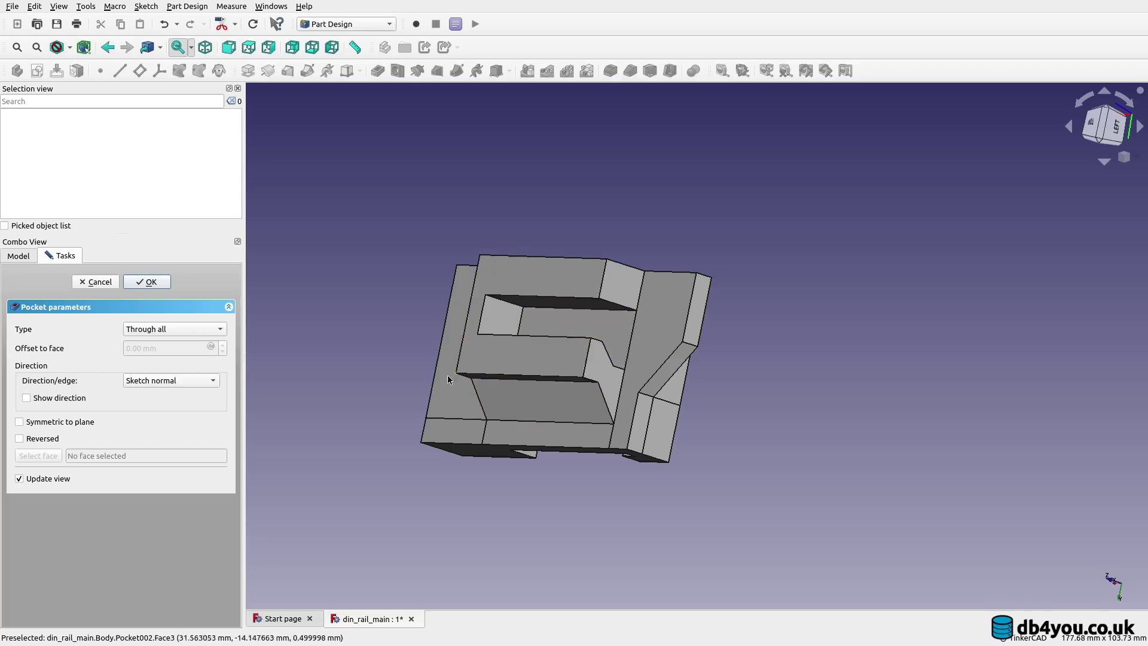
{"action": "middle_click_drag", "start_coordinate": [457, 501], "coordinate": [433, 492]}
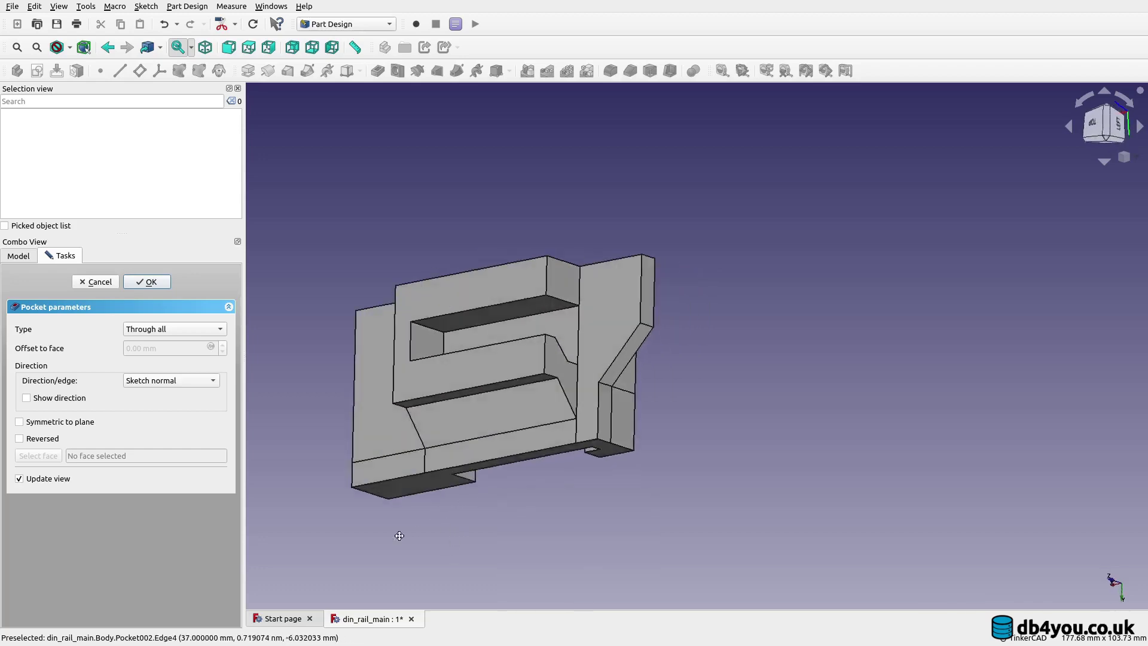
{"action": "middle_click_drag", "start_coordinate": [399, 536], "coordinate": [687, 395]}
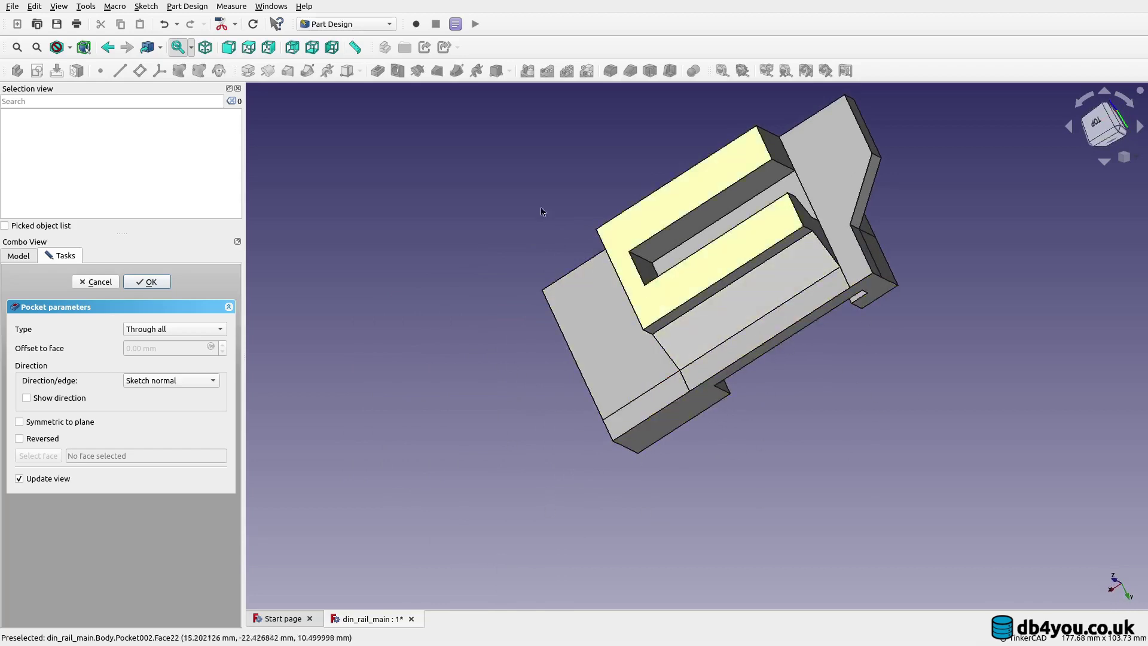
{"action": "left_click", "coordinate": [378, 26]}
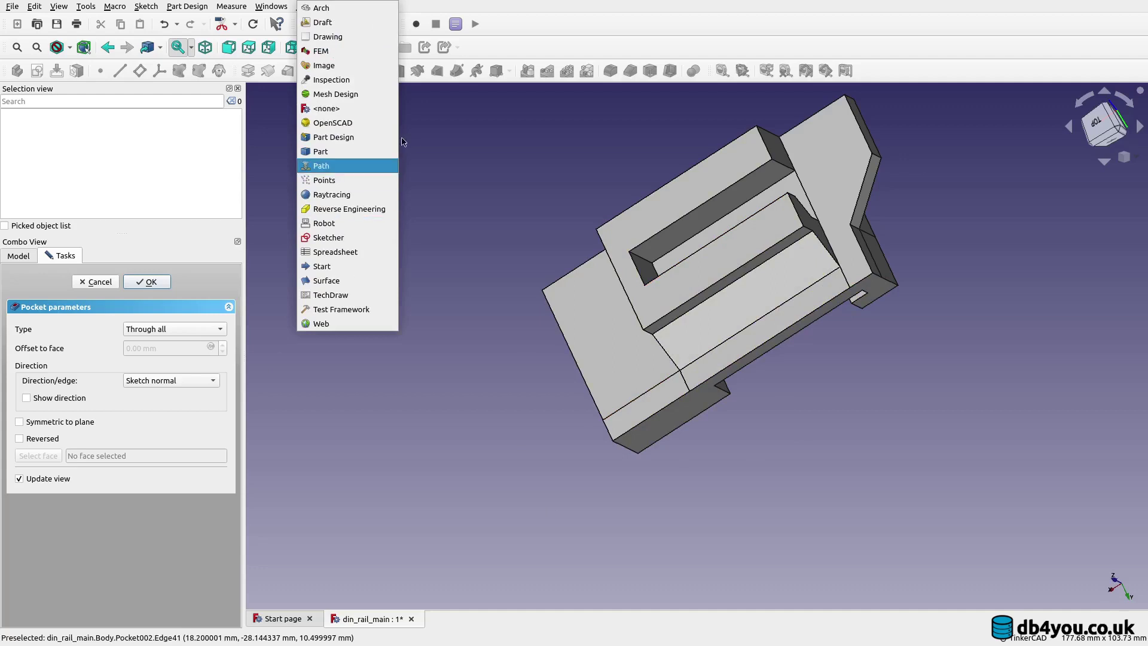
{"action": "left_click", "coordinate": [806, 384]}
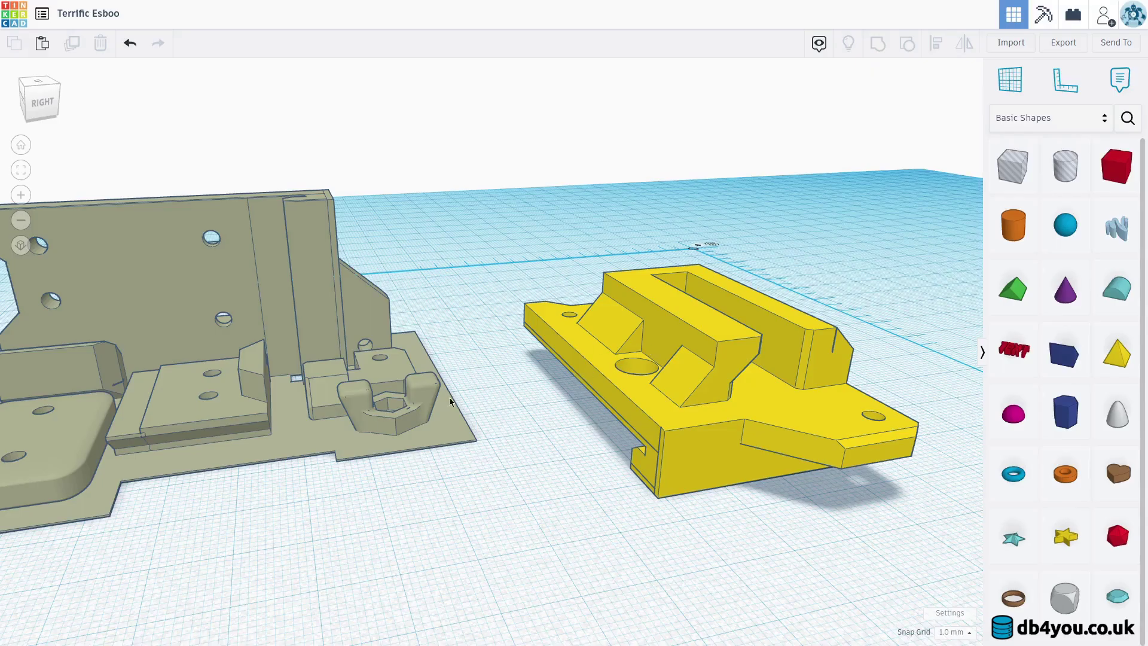
{"action": "middle_click_drag", "start_coordinate": [174, 555], "coordinate": [369, 383]}
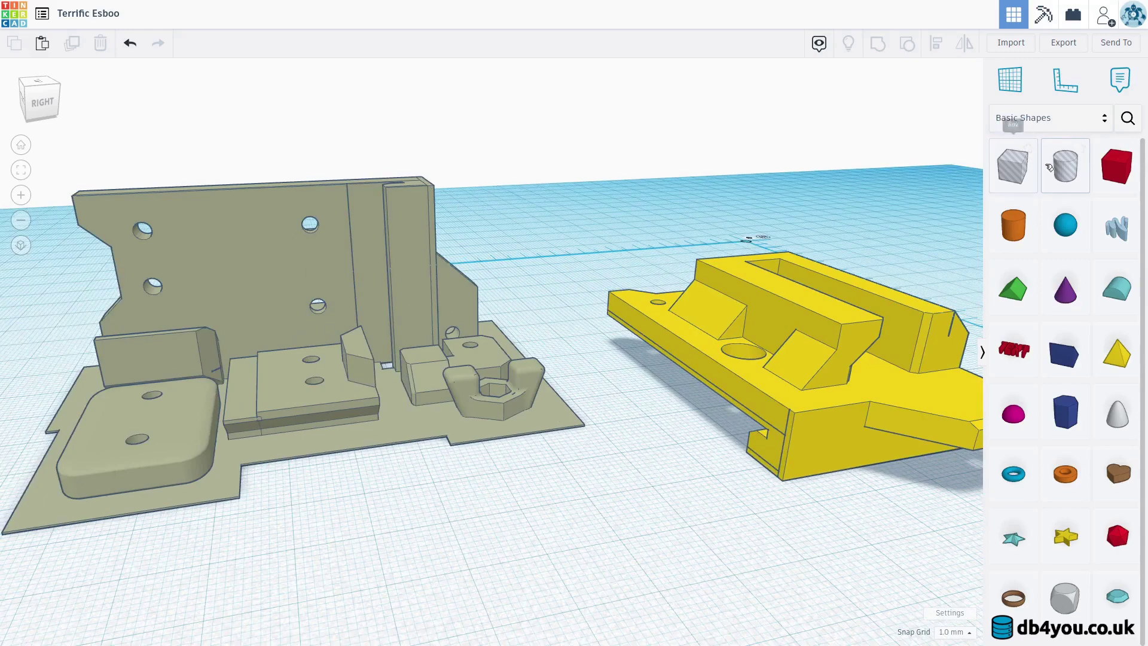
{"action": "left_click", "coordinate": [1065, 166]}
{"action": "left_click", "coordinate": [625, 495]}
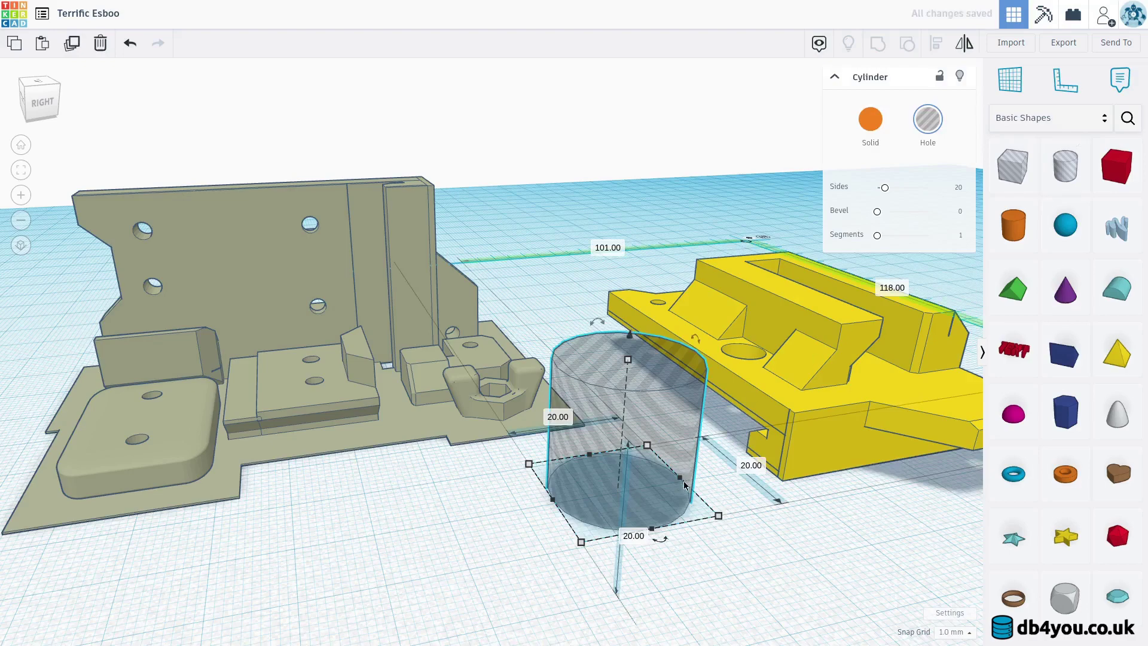
{"action": "key", "text": "Delete"}
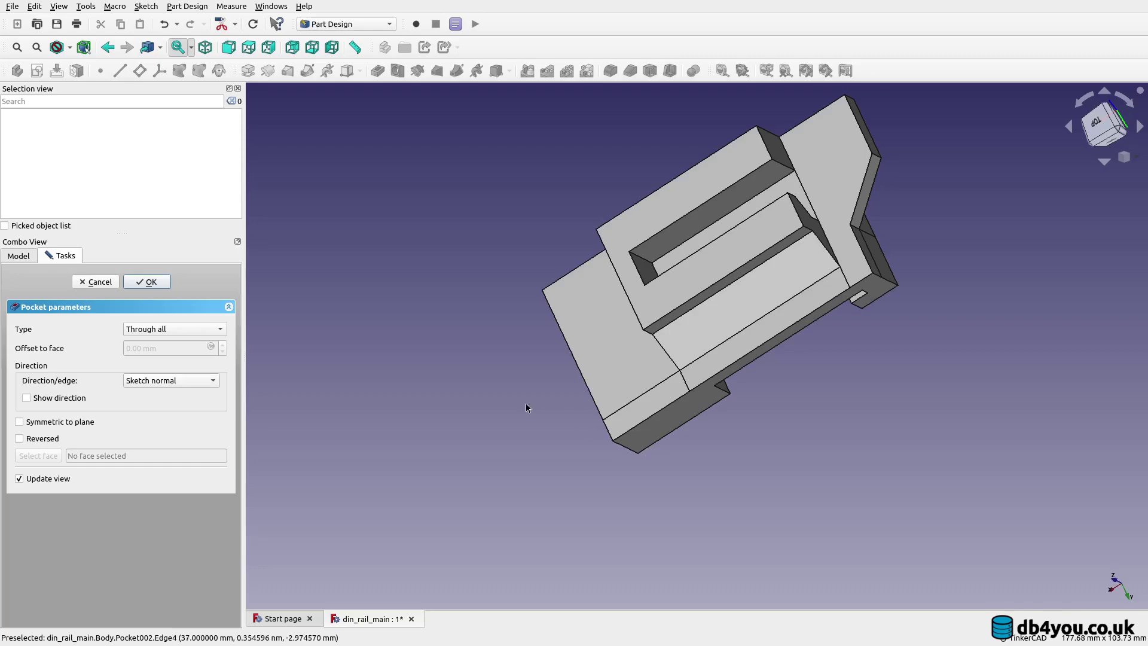
{"action": "middle_click_drag", "start_coordinate": [525, 403], "coordinate": [677, 370]}
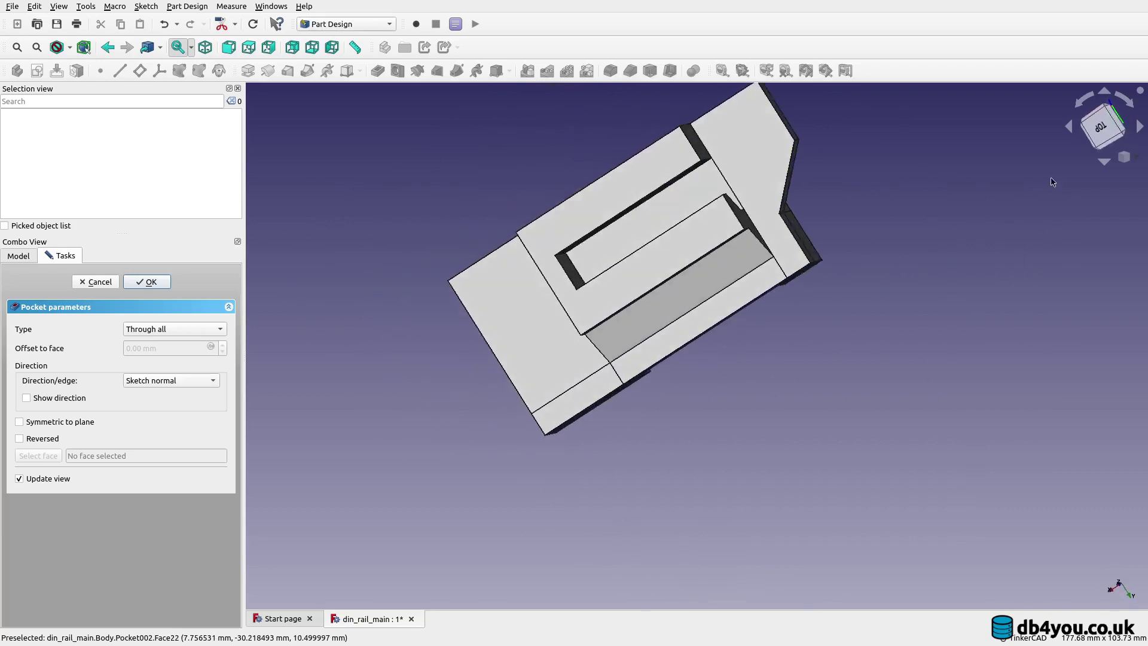
- View the part from the top and a tilted isometric angle, then save din_rail_main
{"action": "left_click", "coordinate": [1093, 139]}
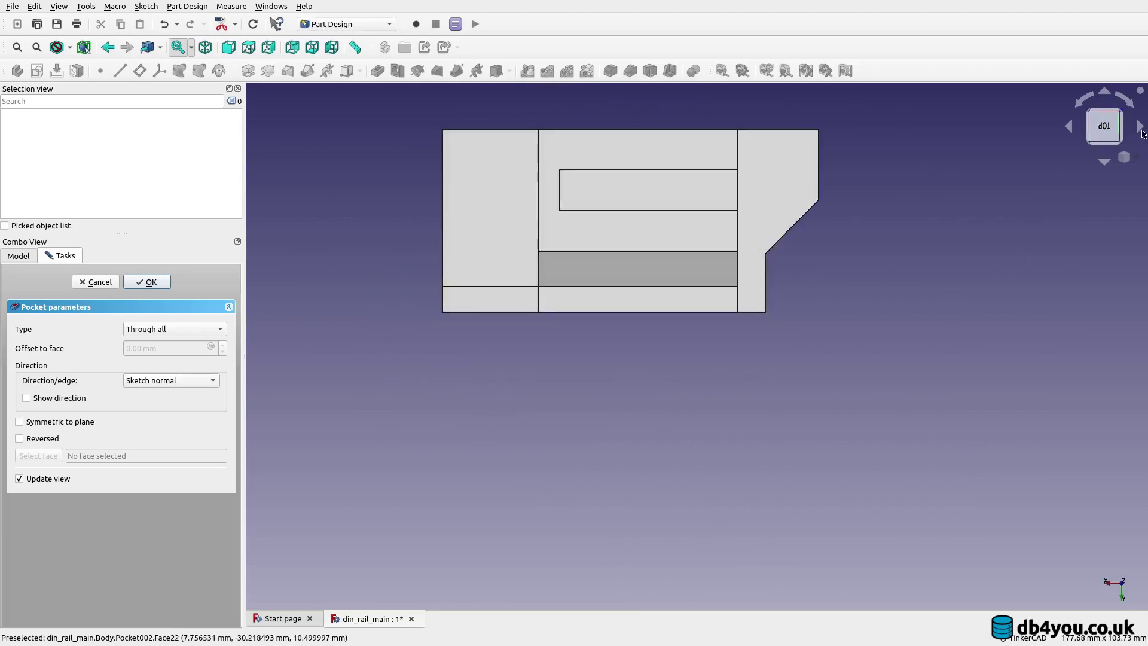
{"action": "middle_click_drag", "start_coordinate": [1142, 129], "coordinate": [540, 325]}
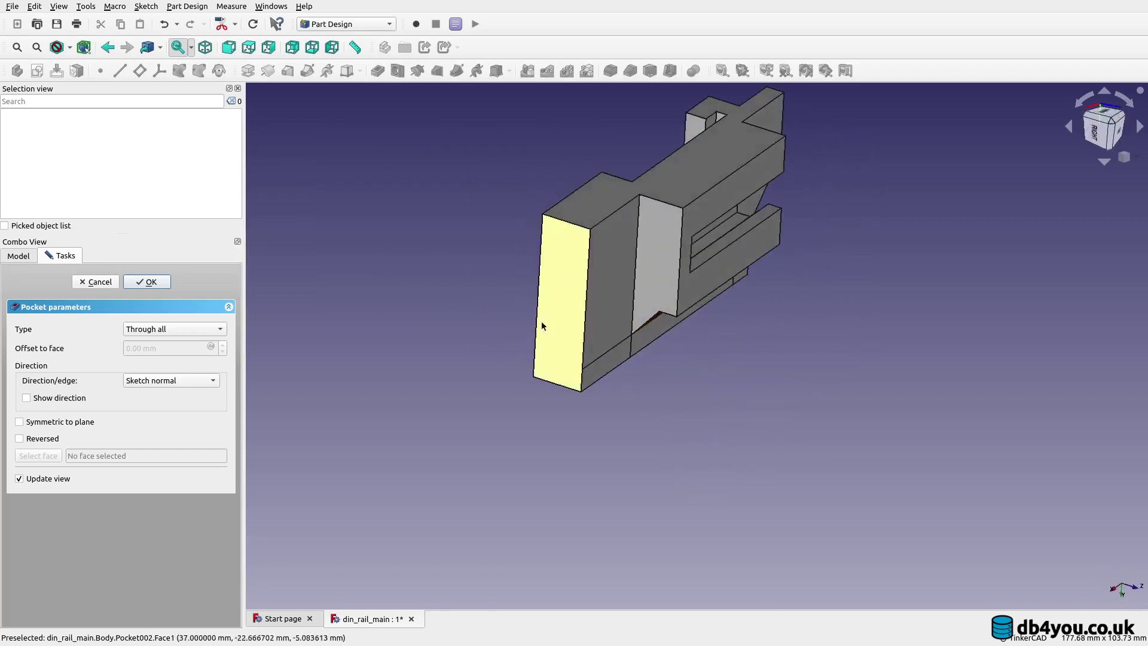
{"action": "middle_click_drag", "start_coordinate": [744, 324], "coordinate": [464, 399]}
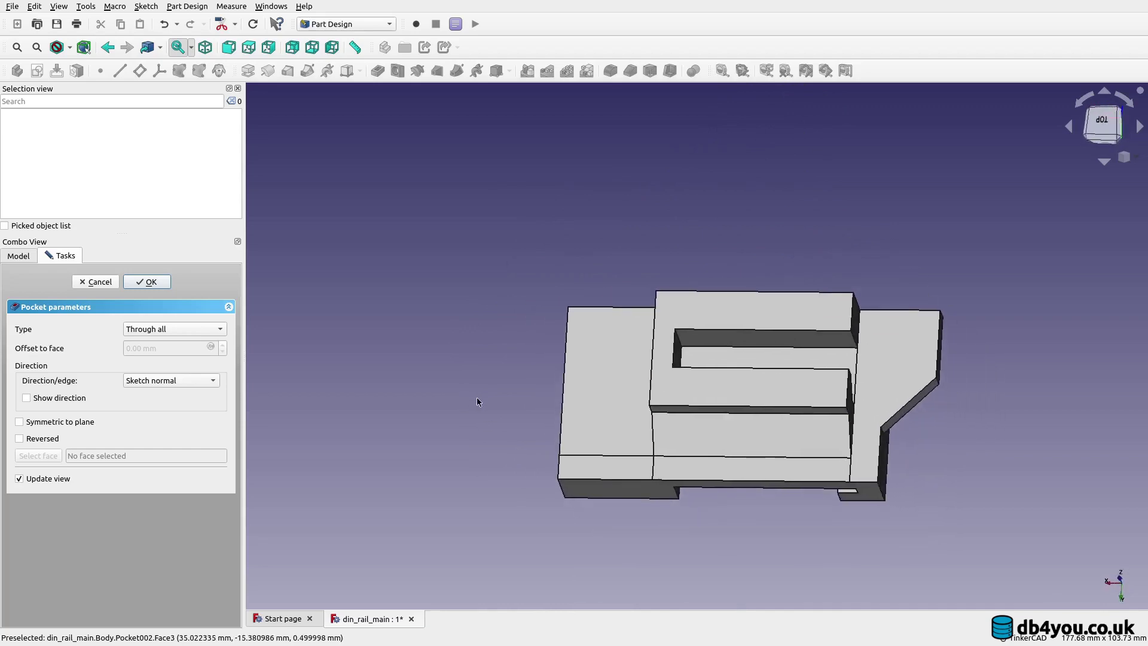
{"action": "middle_click_drag", "start_coordinate": [669, 555], "coordinate": [421, 372]}
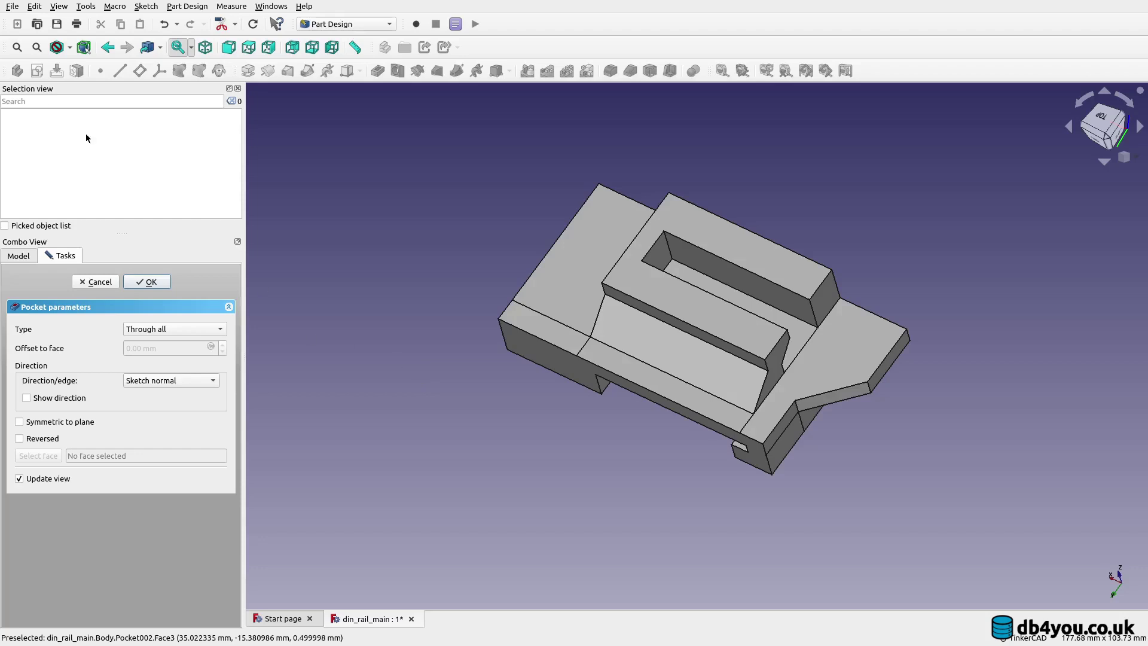
{"action": "left_click", "coordinate": [57, 24]}
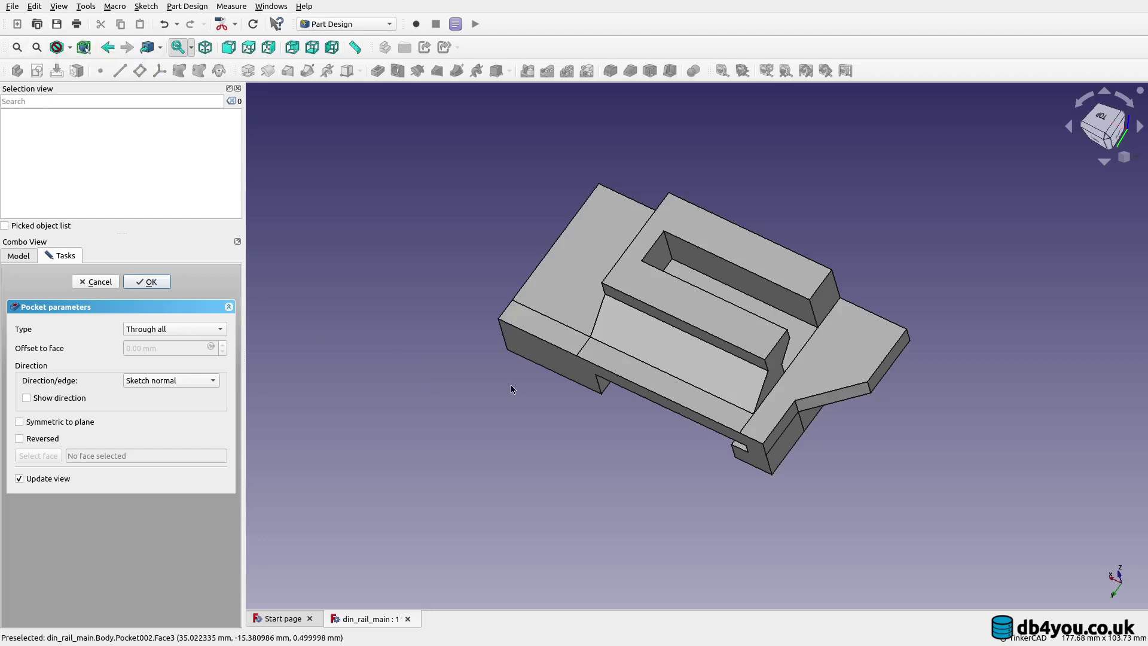